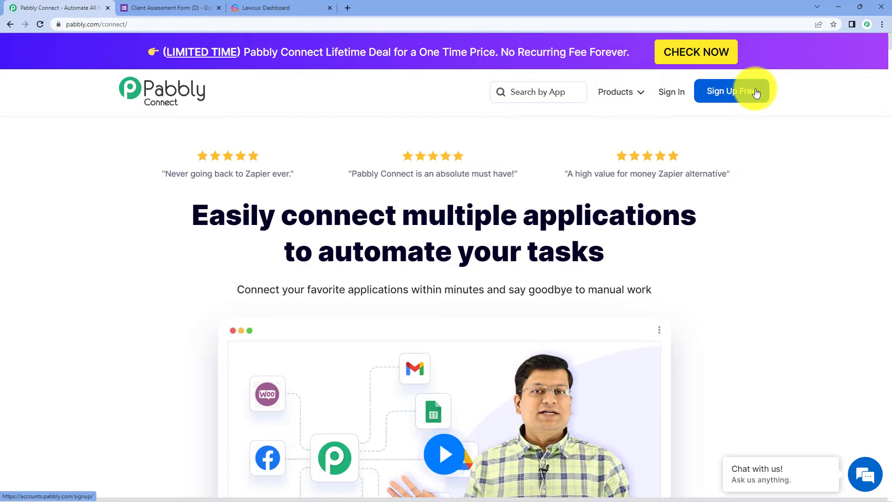
Sign in to the Pabbly account and launch Pabbly Connect from its apps
{"action": "left_click", "coordinate": [673, 92]}
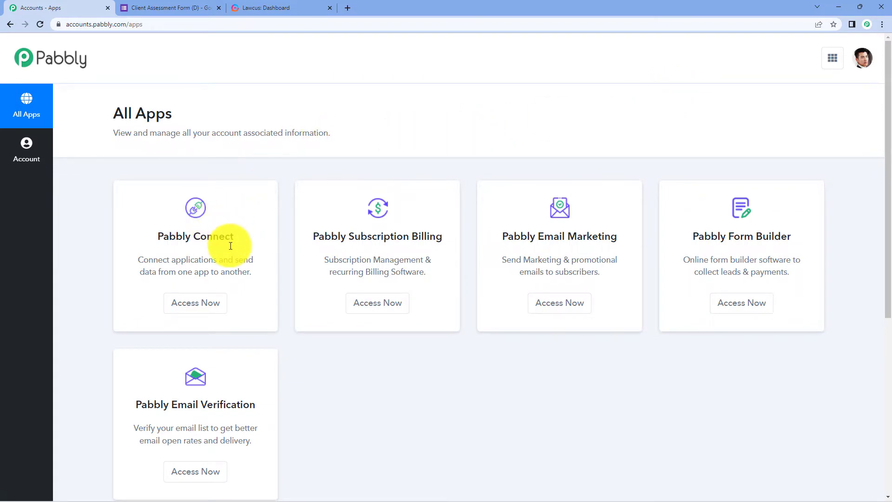
{"action": "left_click", "coordinate": [214, 306]}
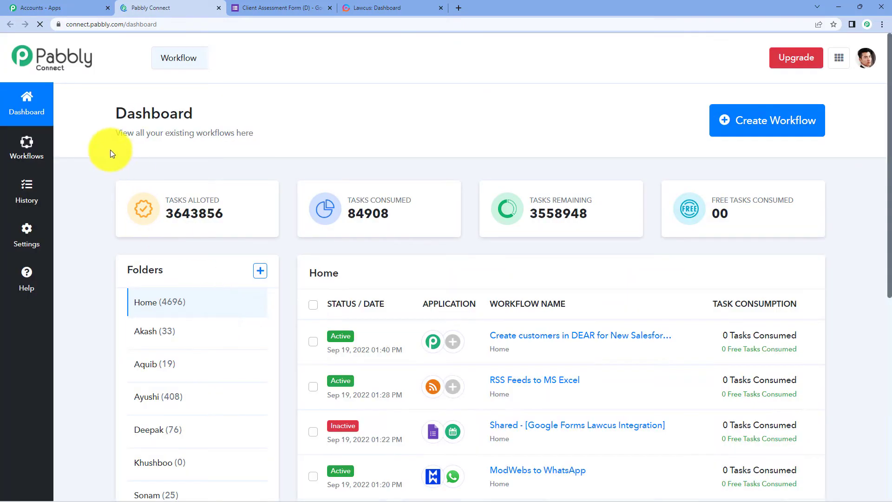
{"action": "left_click_drag", "start_coordinate": [106, 118], "coordinate": [274, 130]}
{"action": "left_click", "coordinate": [281, 130]}
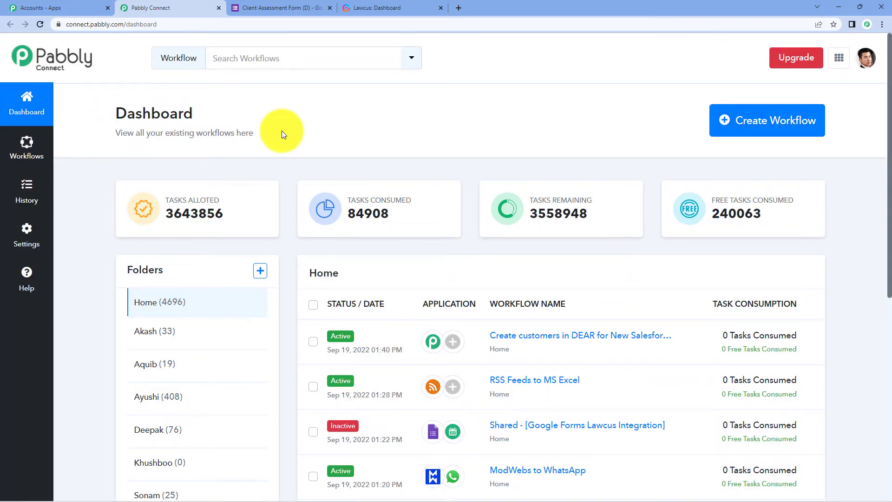
Create a new workflow named 'Google Forms to Lawcus'
{"action": "left_click", "coordinate": [743, 125]}
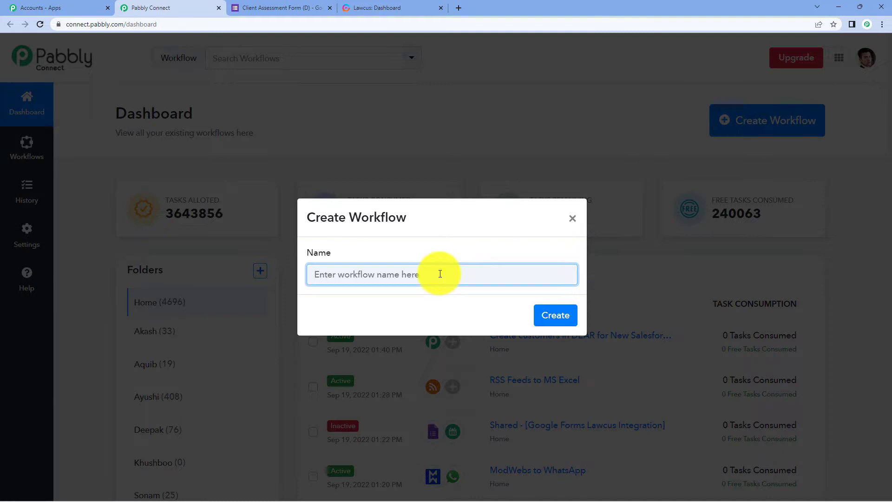
{"action": "type", "text": "Google "}
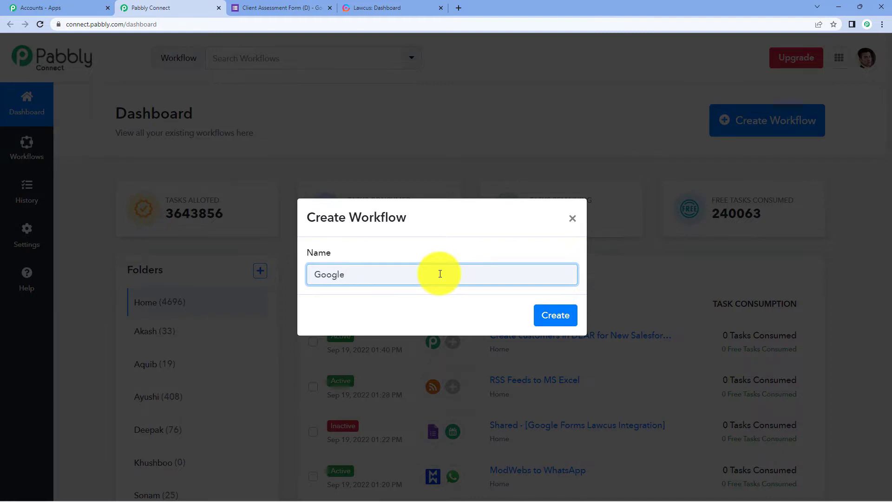
{"action": "type", "text": "Forms to Lawcus"}
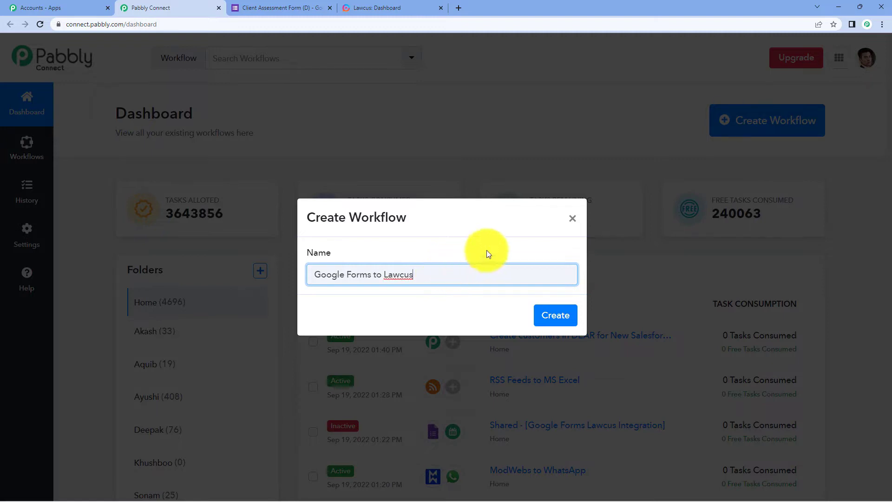
{"action": "left_click", "coordinate": [559, 313]}
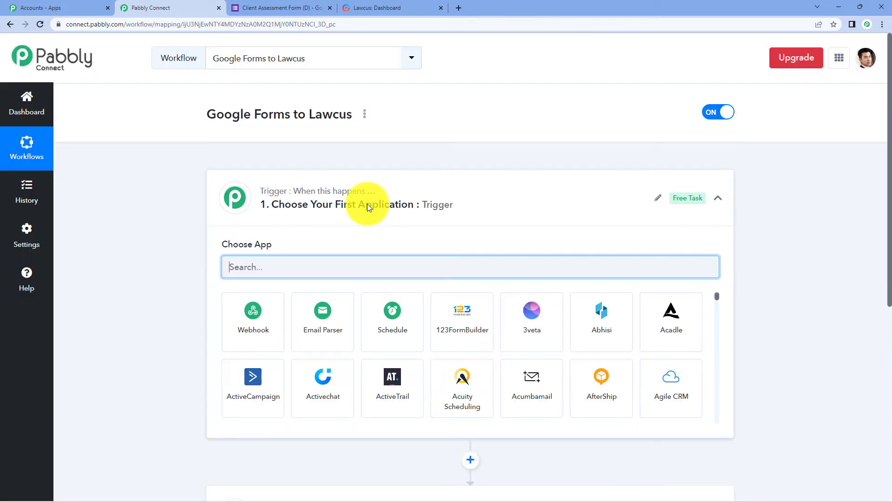
Collapse and re-expand the trigger and action steps, leaving the trigger's app grid showing
{"action": "left_click", "coordinate": [368, 205]}
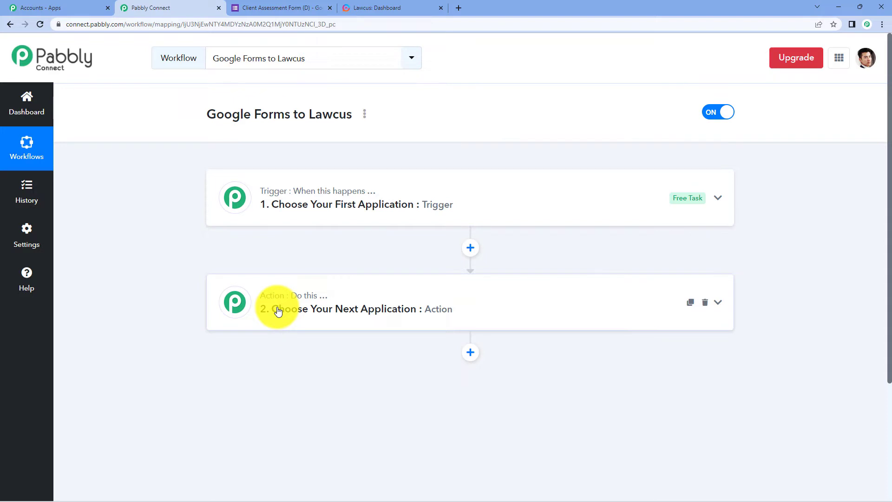
{"action": "left_click", "coordinate": [275, 208]}
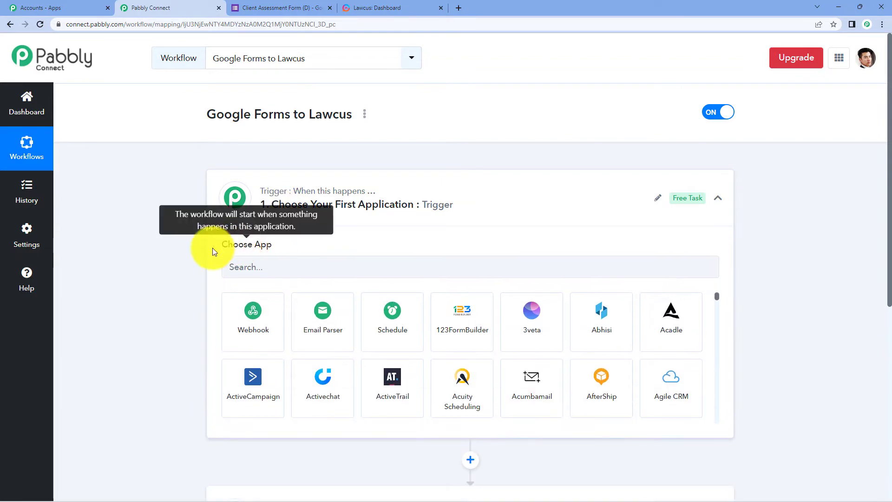
{"action": "left_click_drag", "start_coordinate": [213, 249], "coordinate": [260, 254]}
{"action": "scroll", "coordinate": [316, 234], "scroll_direction": "down", "scroll_amount": 4}
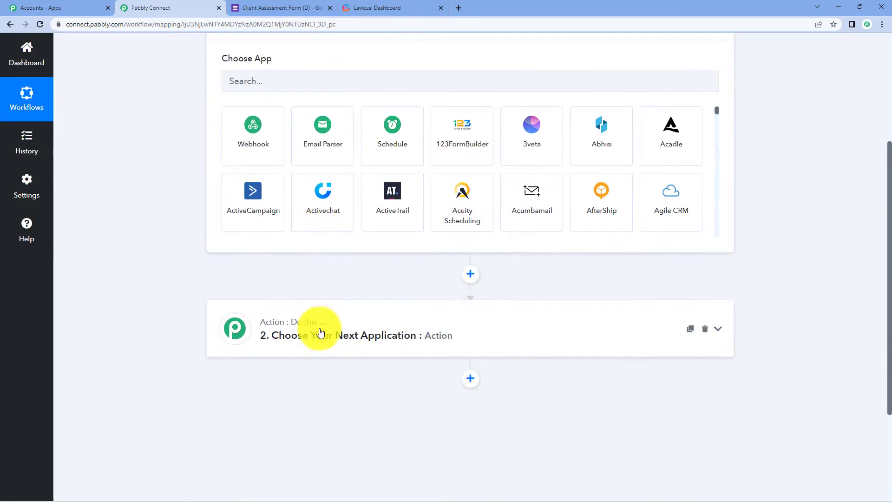
{"action": "left_click", "coordinate": [319, 331]}
{"action": "left_click_drag", "start_coordinate": [212, 181], "coordinate": [308, 199]}
{"action": "left_click", "coordinate": [328, 188]}
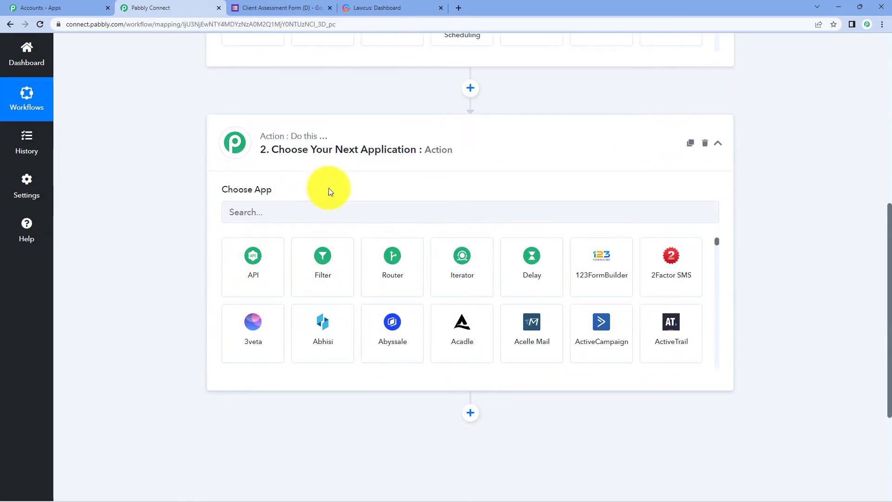
{"action": "scroll", "coordinate": [328, 188], "scroll_direction": "up", "scroll_amount": 6}
{"action": "scroll", "coordinate": [332, 197], "scroll_direction": "up", "scroll_amount": 2}
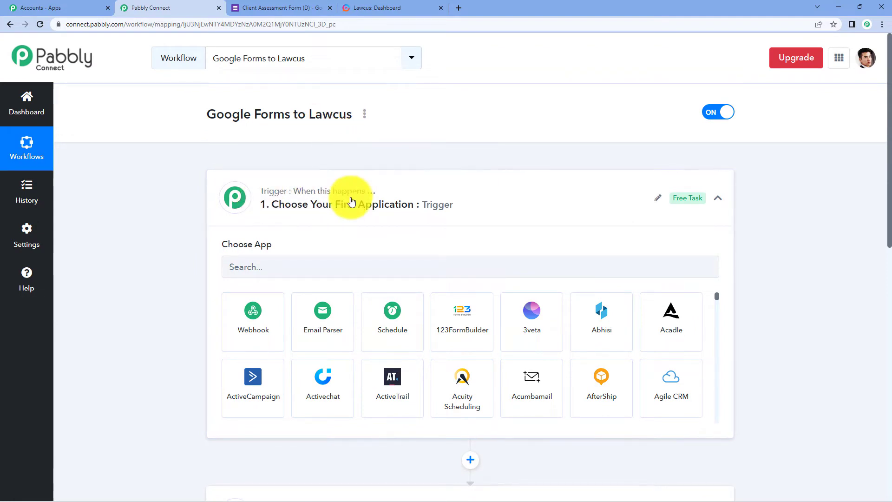
{"action": "scroll", "coordinate": [352, 201], "scroll_direction": "down", "scroll_amount": 3}
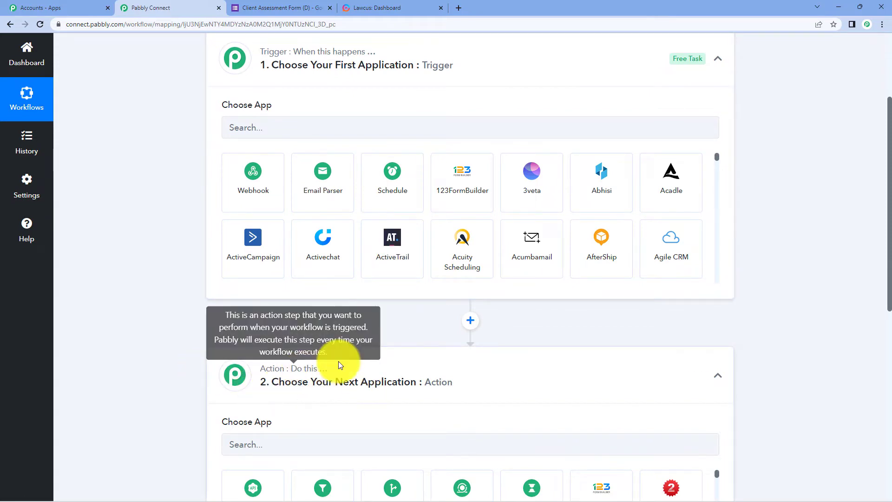
{"action": "scroll", "coordinate": [399, 363], "scroll_direction": "up", "scroll_amount": 3}
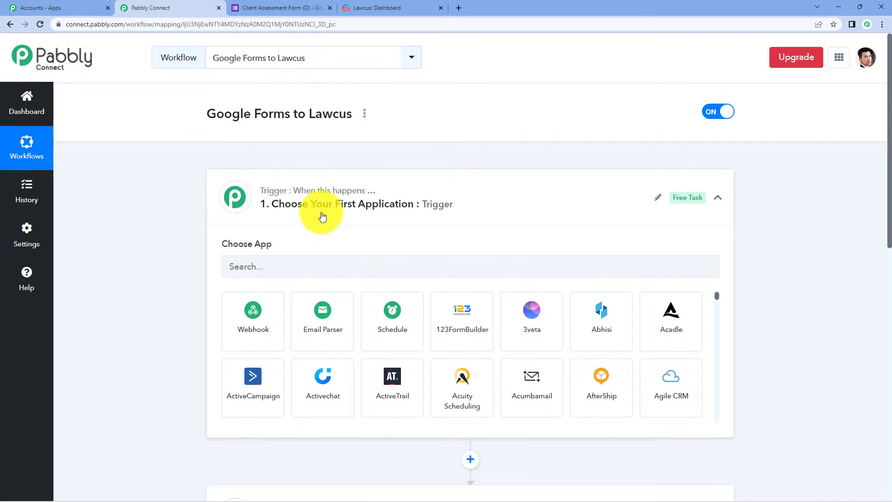
Search 'google fo' and choose Google Forms as the trigger app
{"action": "scroll", "coordinate": [319, 213], "scroll_direction": "down", "scroll_amount": 2}
{"action": "left_click", "coordinate": [278, 177]}
{"action": "type", "text": "go"}
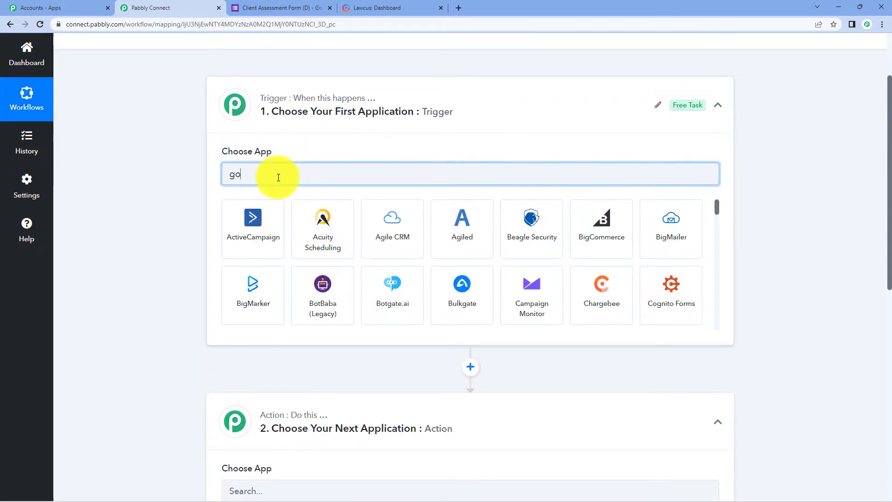
{"action": "type", "text": "ogle fo"}
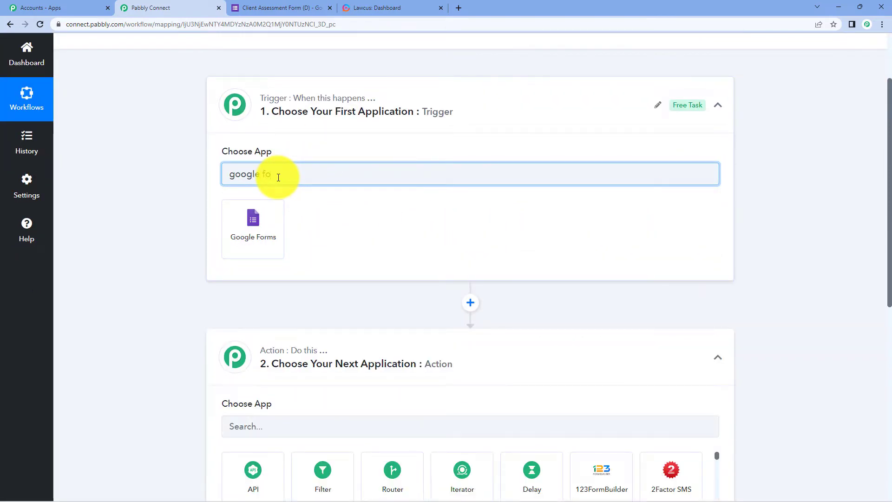
{"action": "left_click", "coordinate": [260, 213]}
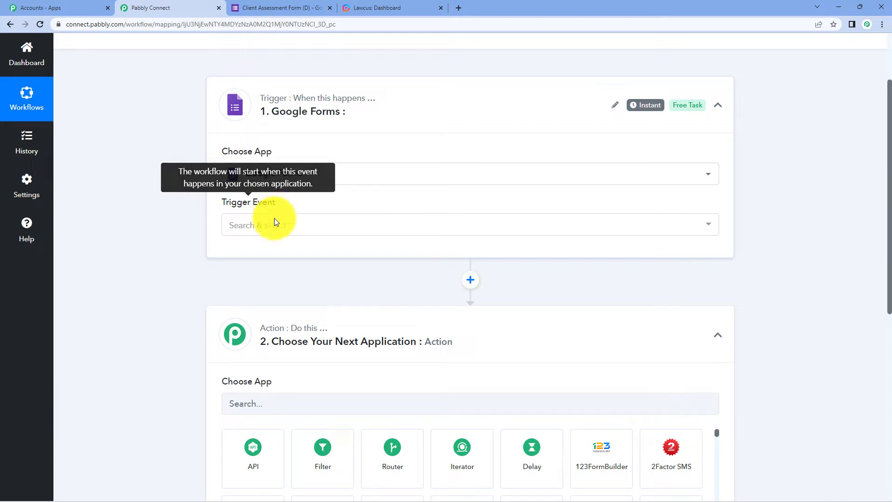
Select New Response Received as the trigger event and copy its webhook URL
{"action": "left_click", "coordinate": [275, 226]}
{"action": "left_click", "coordinate": [316, 279]}
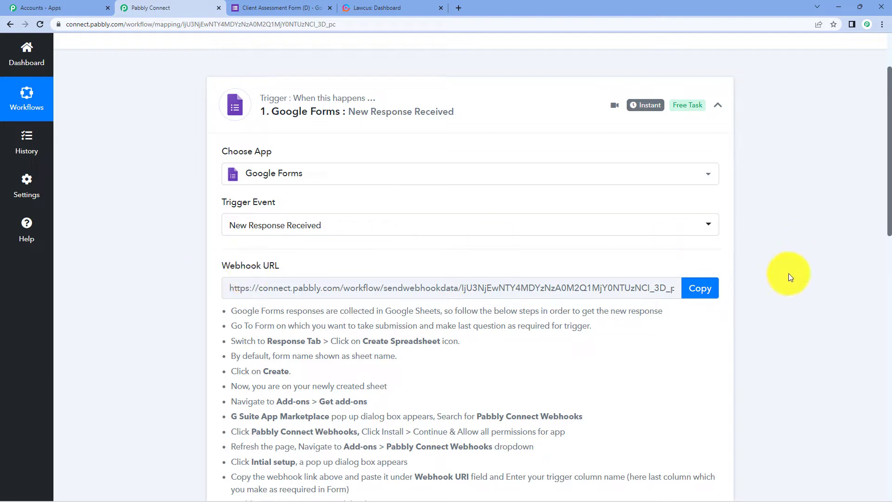
{"action": "left_click", "coordinate": [709, 289]}
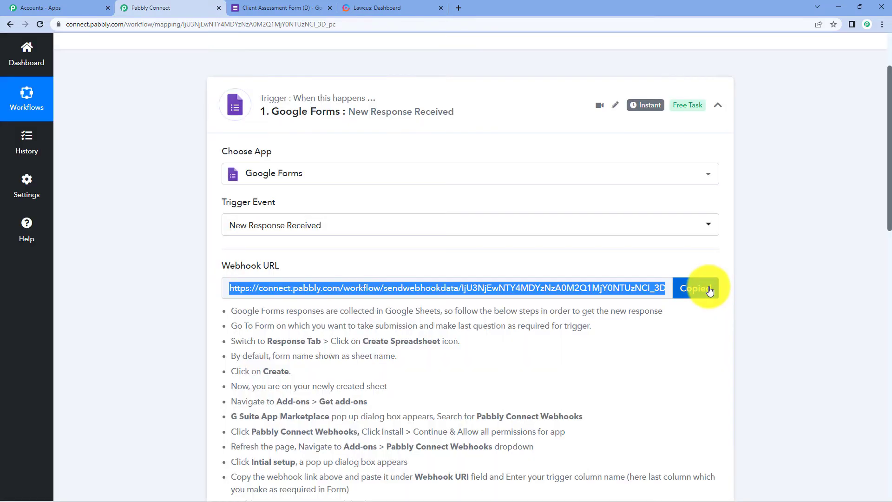
{"action": "left_click", "coordinate": [278, 8]}
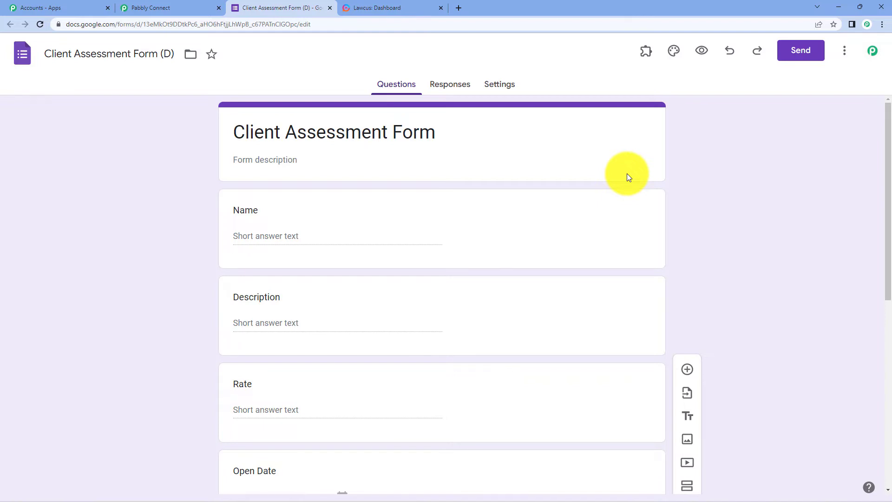
Make the Client ID question in the form required
{"action": "scroll", "coordinate": [376, 189], "scroll_direction": "down", "scroll_amount": 2}
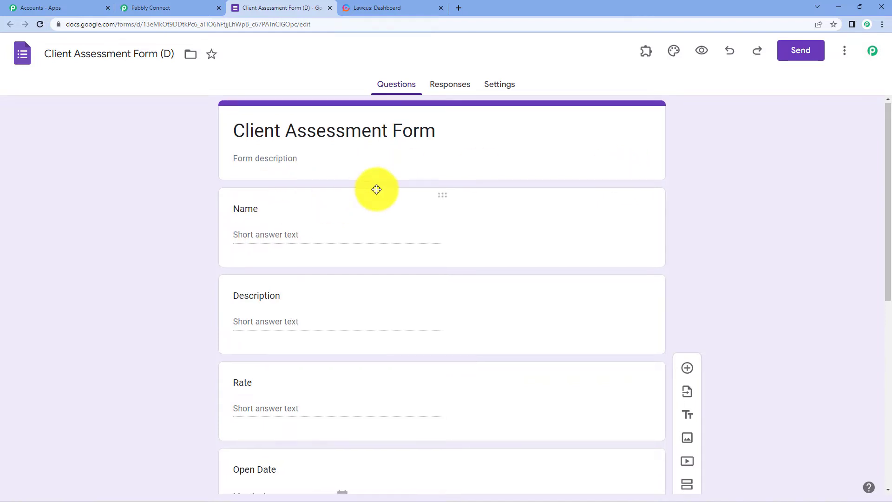
{"action": "scroll", "coordinate": [314, 193], "scroll_direction": "down", "scroll_amount": 4}
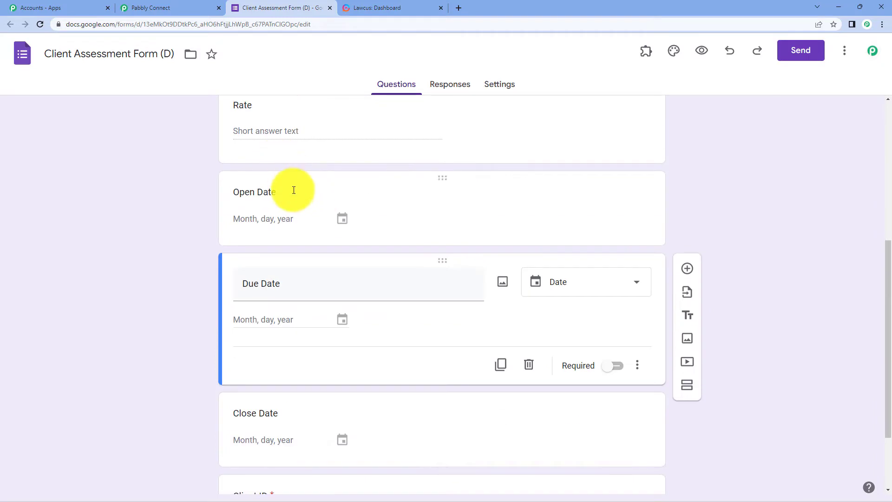
{"action": "scroll", "coordinate": [296, 251], "scroll_direction": "down", "scroll_amount": 2}
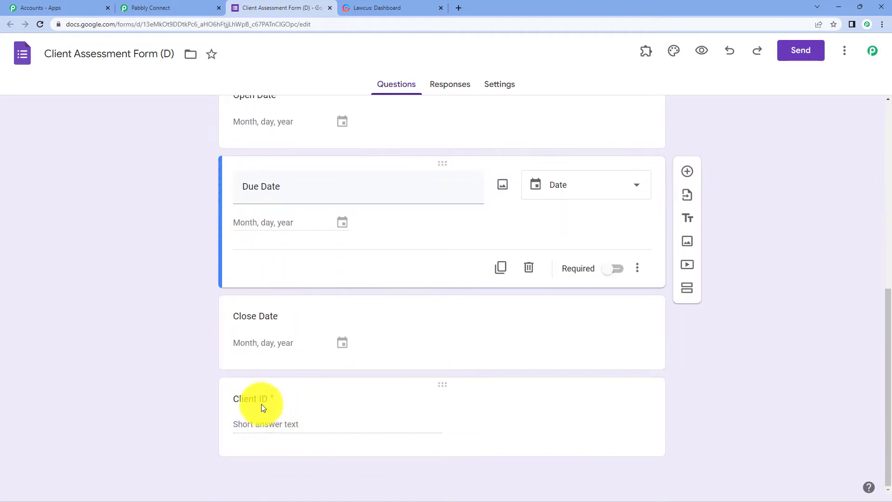
{"action": "scroll", "coordinate": [806, 293], "scroll_direction": "up", "scroll_amount": 7}
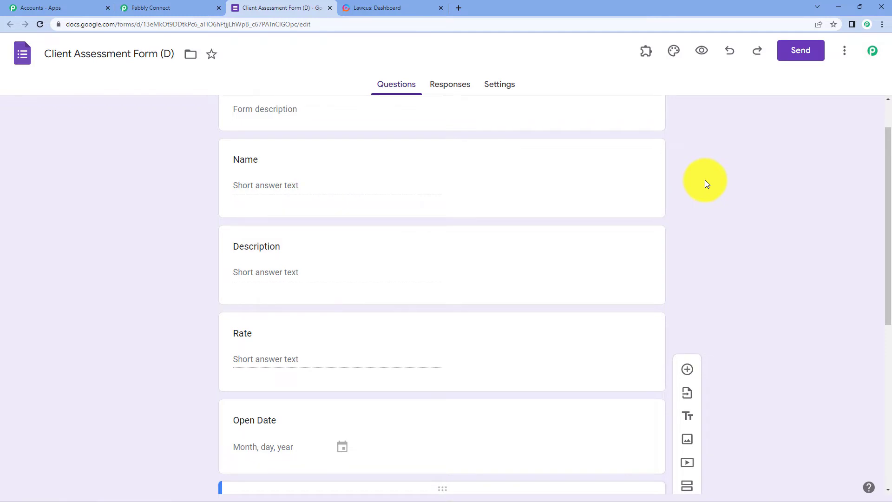
{"action": "scroll", "coordinate": [706, 182], "scroll_direction": "up", "scroll_amount": 1}
{"action": "scroll", "coordinate": [706, 183], "scroll_direction": "down", "scroll_amount": 7}
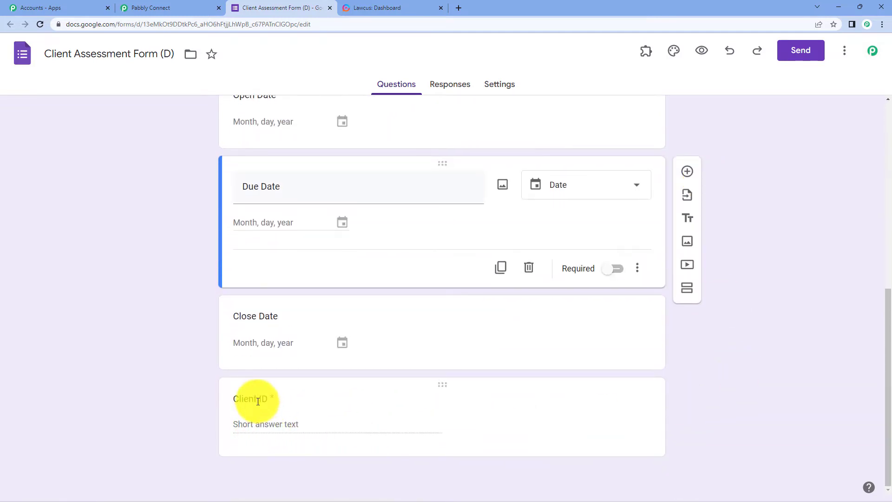
{"action": "left_click", "coordinate": [382, 389]}
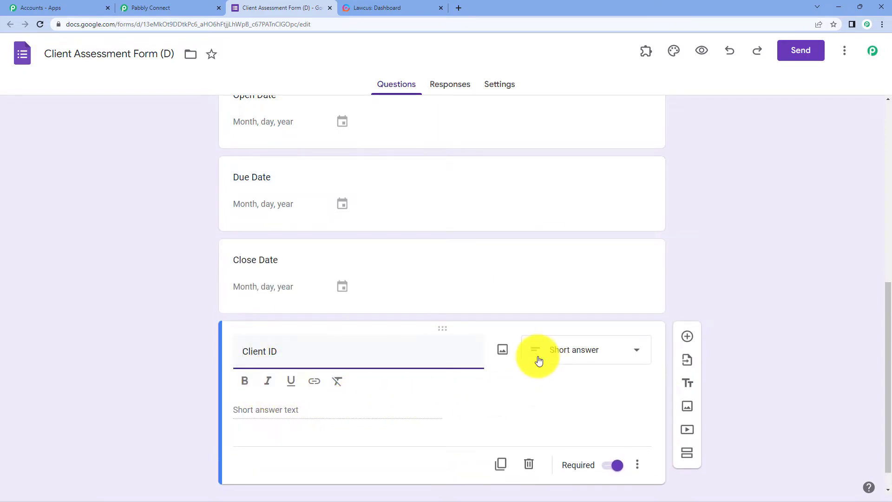
{"action": "left_click", "coordinate": [616, 466]}
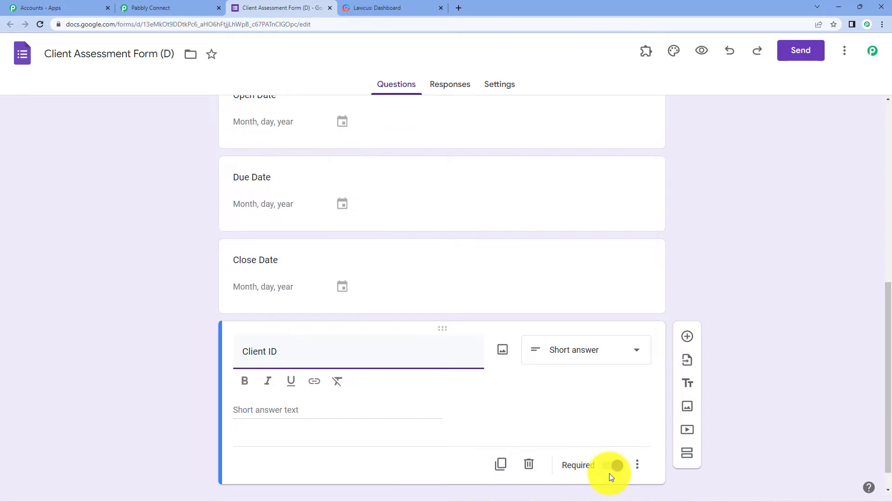
Link the form's responses to a newly created spreadsheet
{"action": "scroll", "coordinate": [768, 206], "scroll_direction": "up", "scroll_amount": 8}
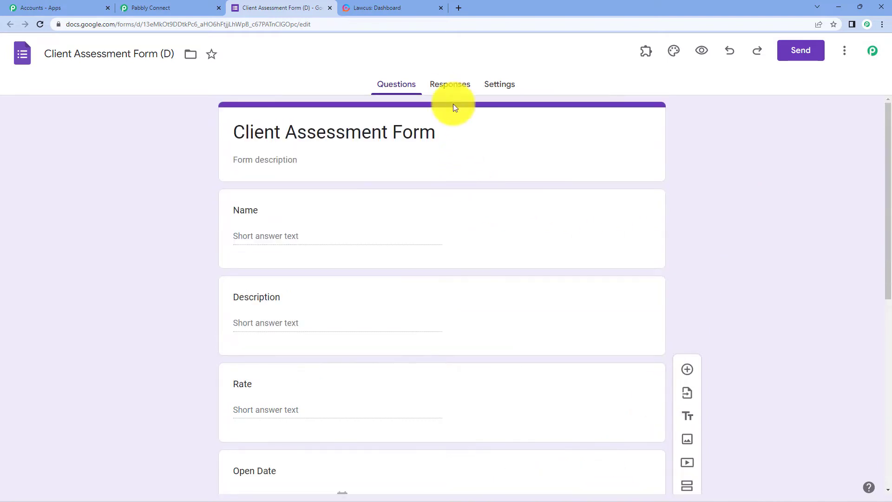
{"action": "left_click", "coordinate": [446, 88]}
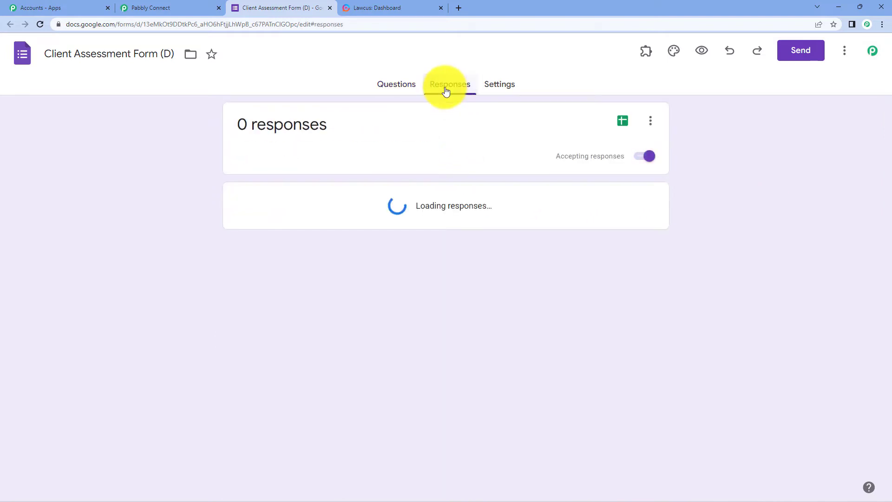
{"action": "left_click", "coordinate": [623, 122]}
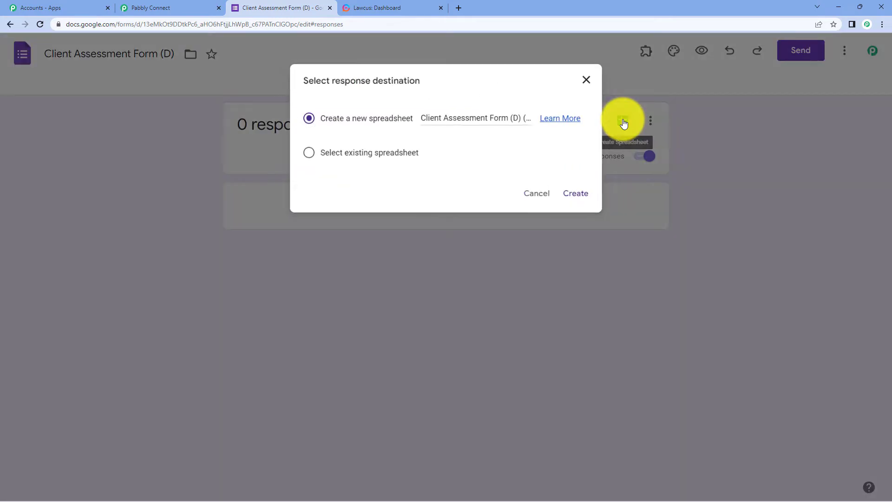
{"action": "left_click", "coordinate": [580, 195]}
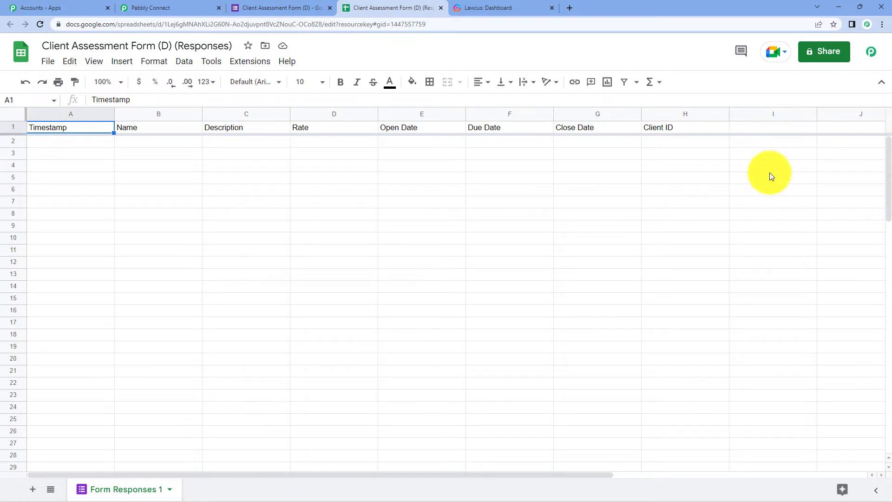
Select the header row and confirm in the marketplace that Pabbly Connect Webhooks is installed
{"action": "left_click", "coordinate": [10, 127]}
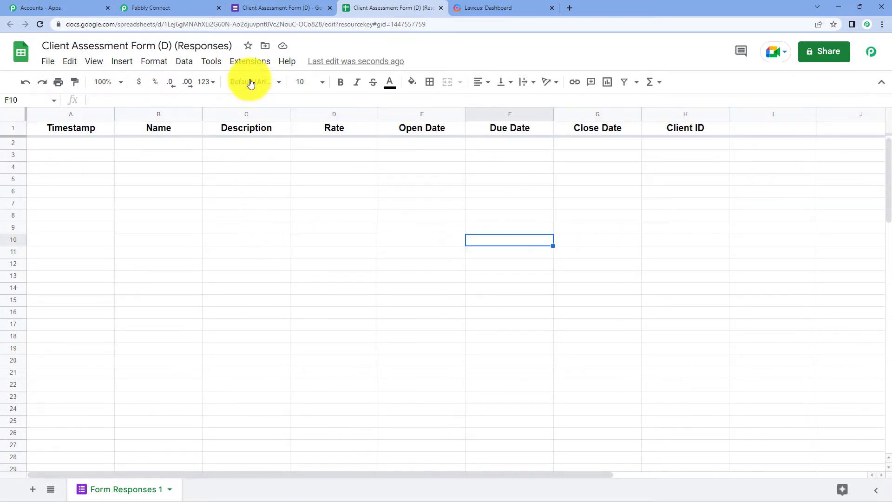
{"action": "left_click", "coordinate": [246, 64]}
{"action": "mouse_move", "coordinate": [243, 80]}
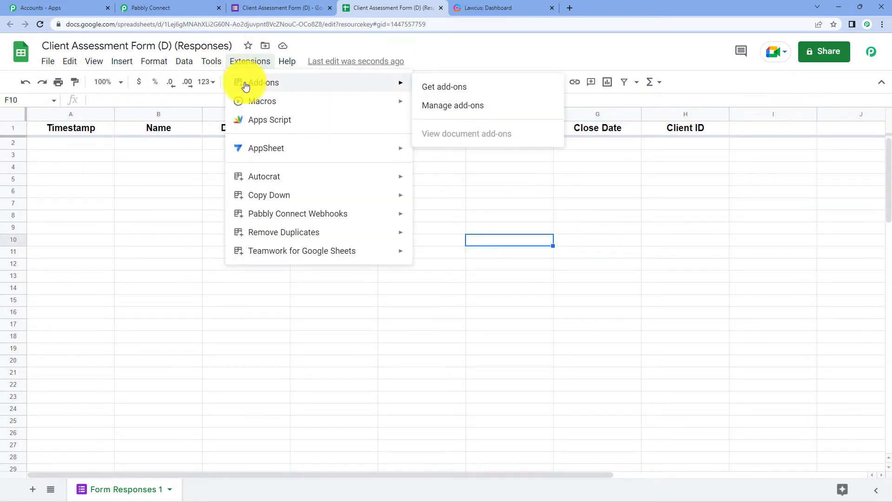
{"action": "left_click", "coordinate": [435, 86]}
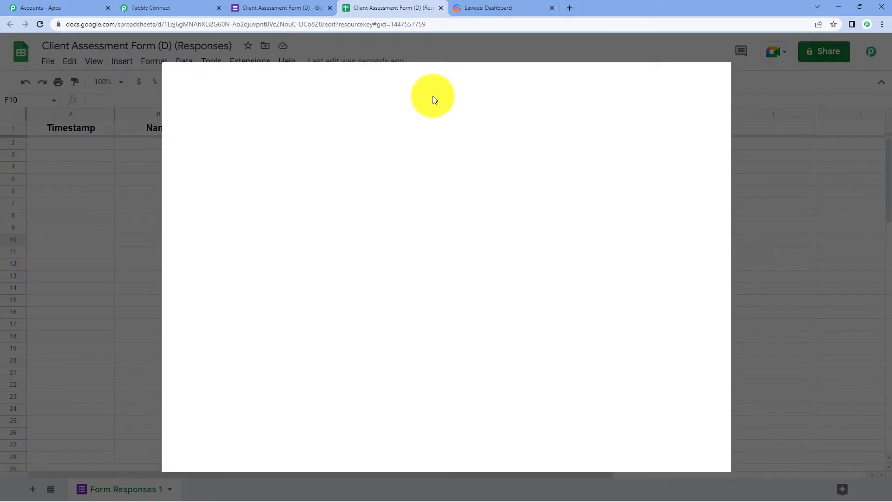
{"action": "left_click", "coordinate": [460, 79]}
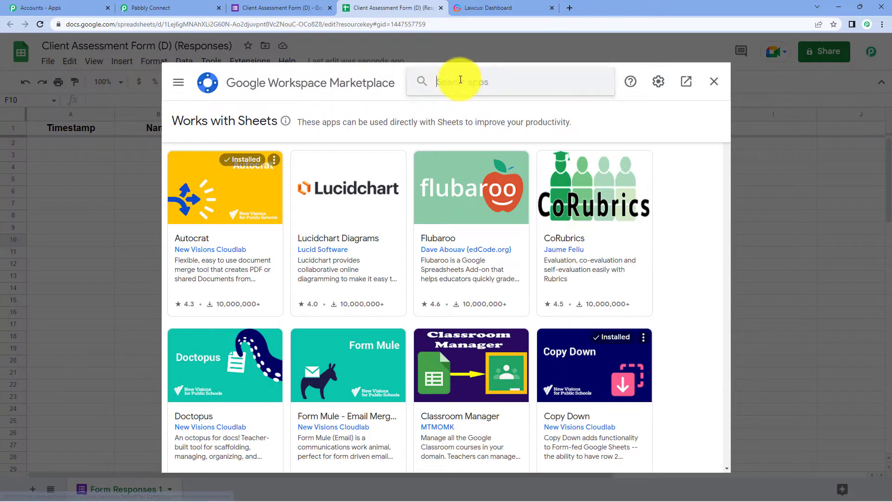
{"action": "type", "text": "pabbl"}
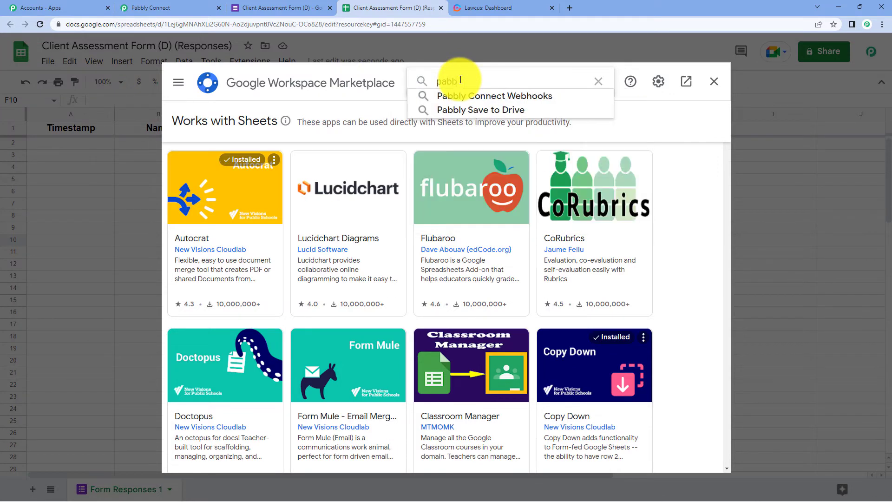
{"action": "type", "text": "y"}
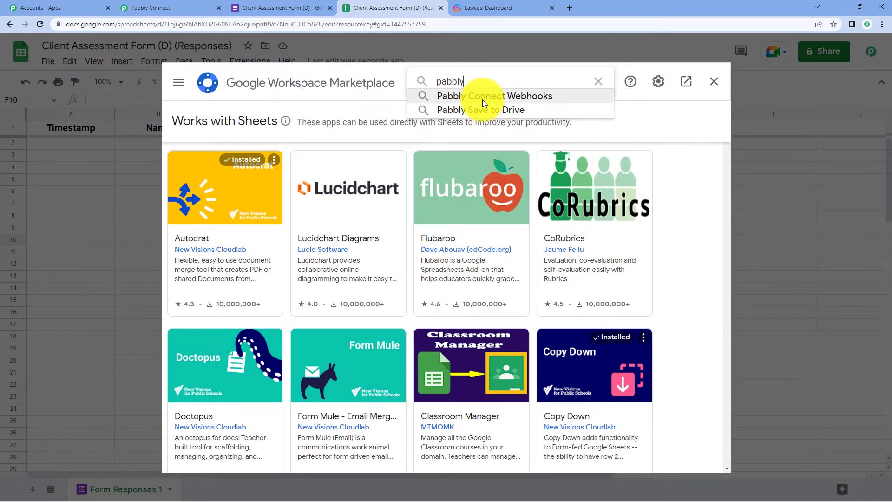
{"action": "left_click", "coordinate": [482, 99]}
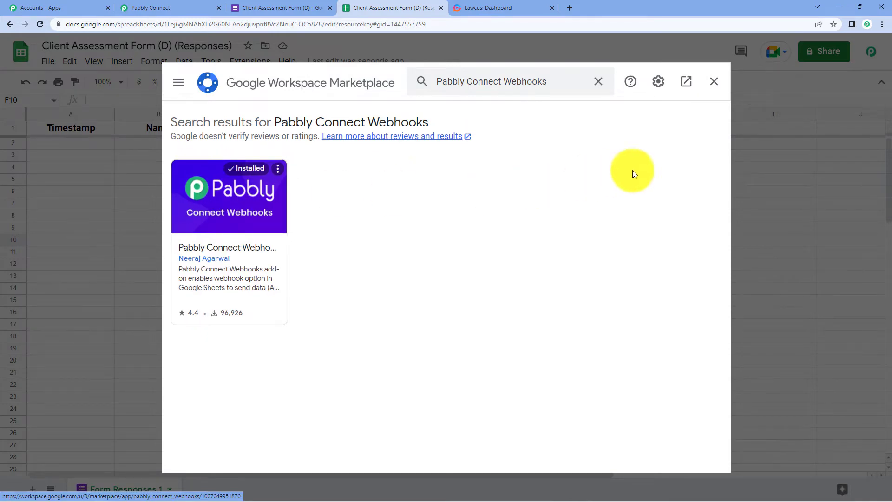
{"action": "left_click", "coordinate": [714, 81]}
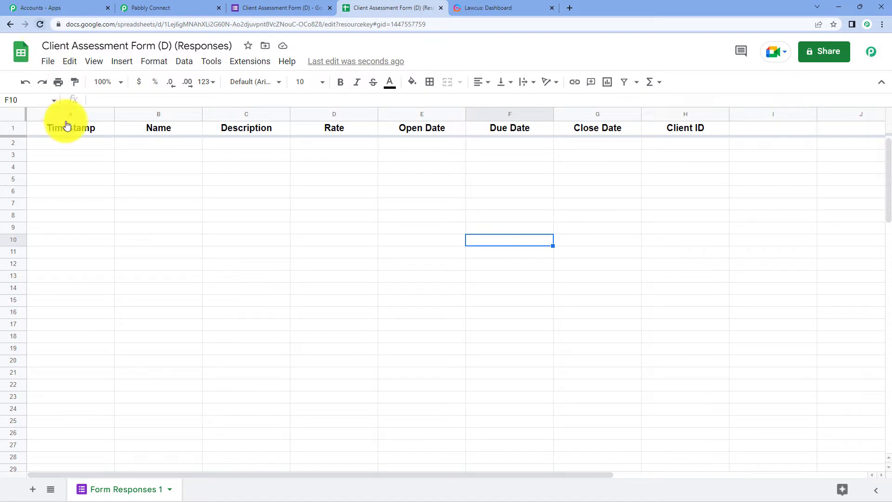
Submit the Pabbly Connect Webhooks Initial Setup with the pasted webhook URL and trigger column H
{"action": "left_click", "coordinate": [238, 66]}
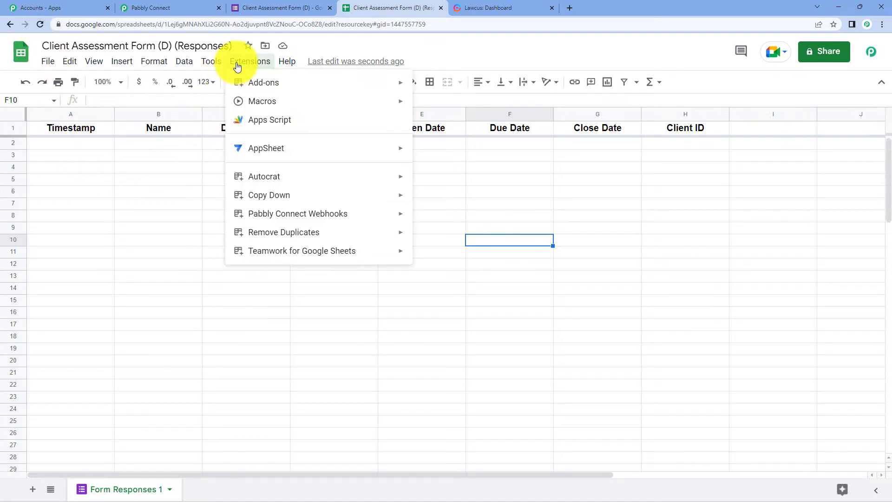
{"action": "mouse_move", "coordinate": [252, 218]}
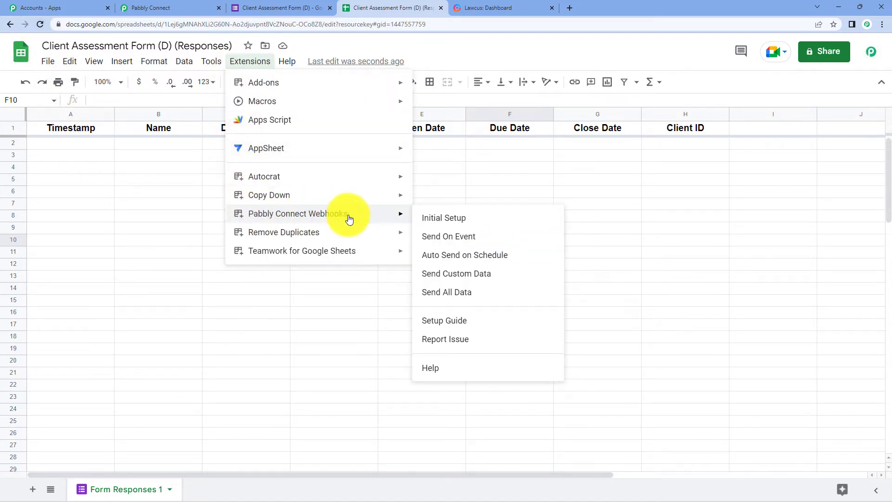
{"action": "left_click", "coordinate": [458, 218]}
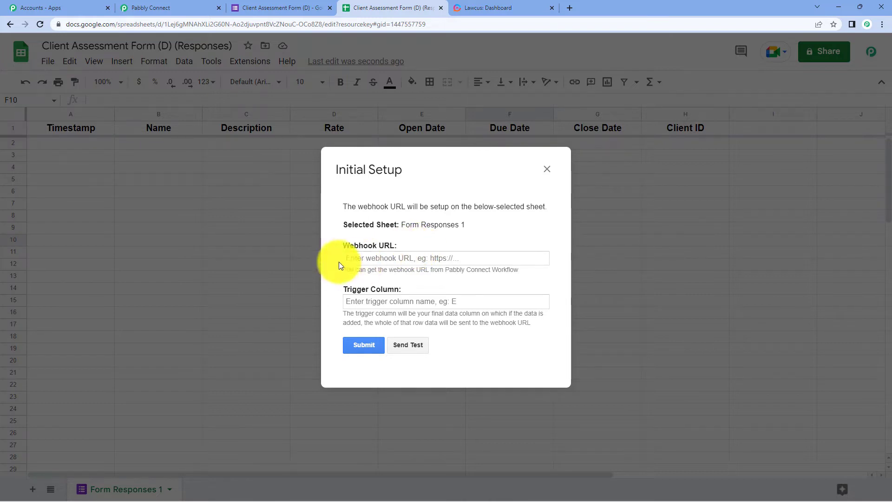
{"action": "right_click", "coordinate": [388, 256]}
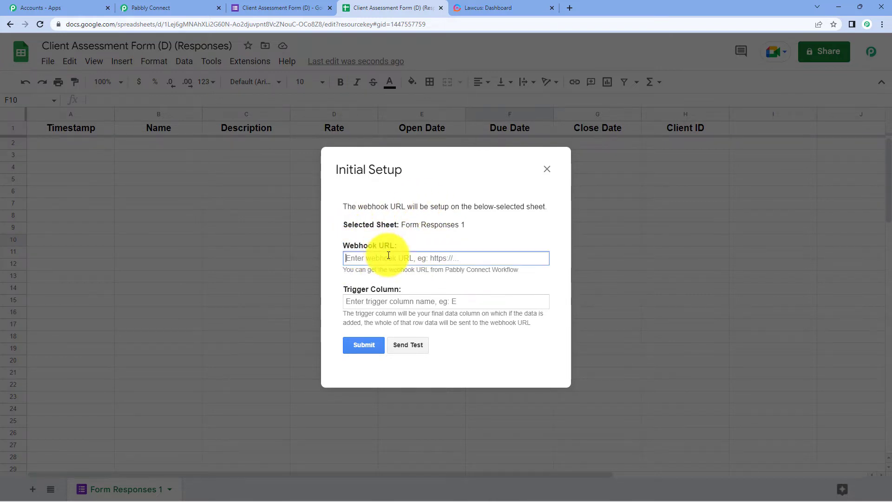
{"action": "left_click", "coordinate": [411, 330]}
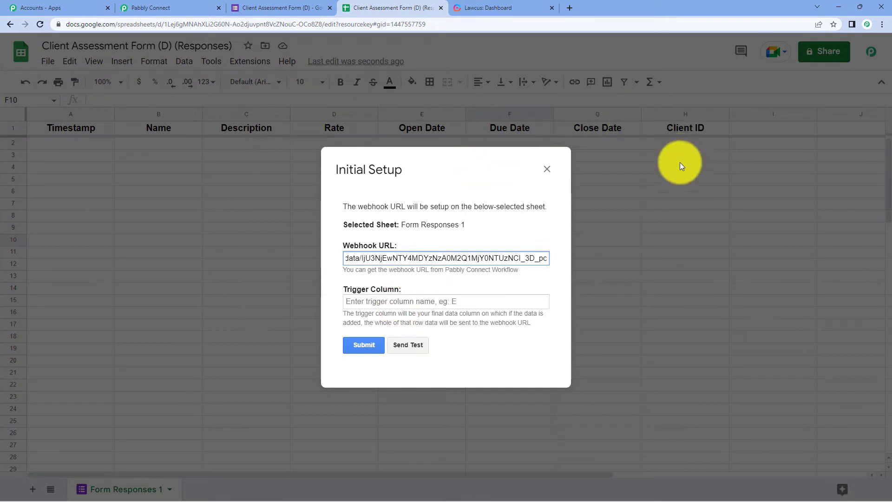
{"action": "left_click", "coordinate": [406, 301]}
{"action": "type", "text": "H"}
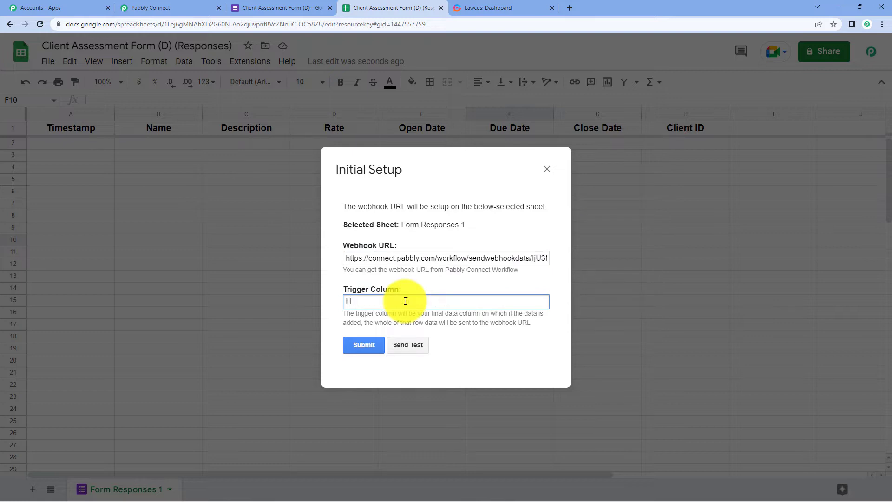
{"action": "left_click", "coordinate": [360, 345]}
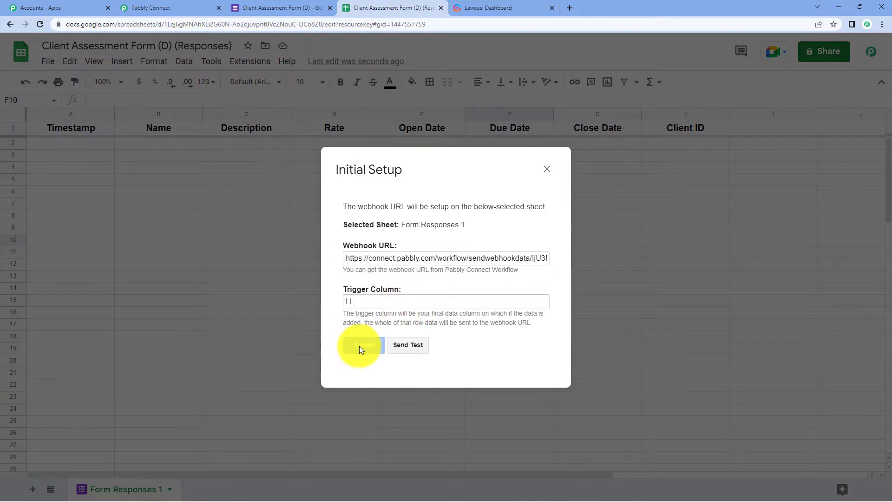
{"action": "left_click", "coordinate": [547, 170]}
Enable the Pabbly Connect Webhooks Send On Event option and verify its checkmark
{"action": "left_click", "coordinate": [260, 62]}
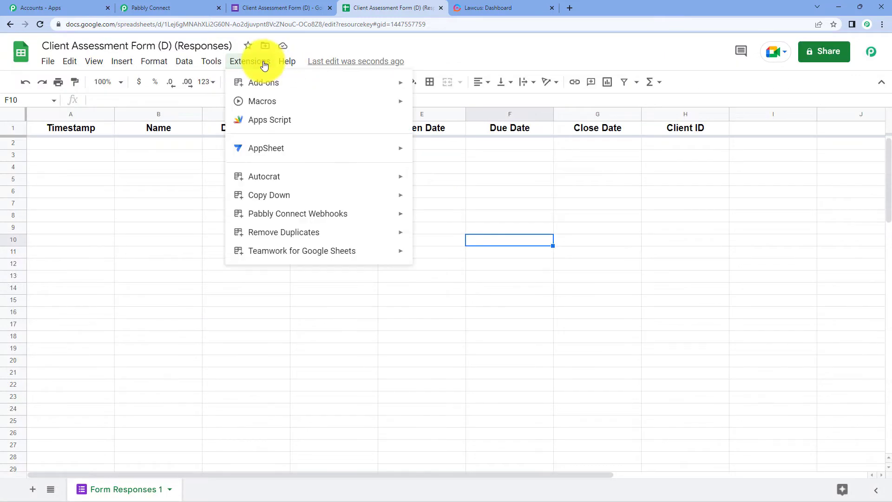
{"action": "mouse_move", "coordinate": [273, 214]}
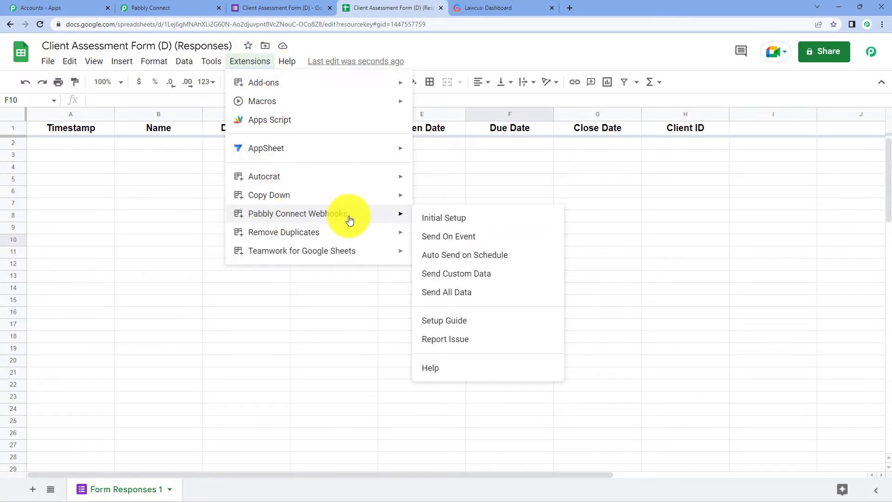
{"action": "left_click", "coordinate": [434, 237]}
{"action": "left_click", "coordinate": [239, 64]}
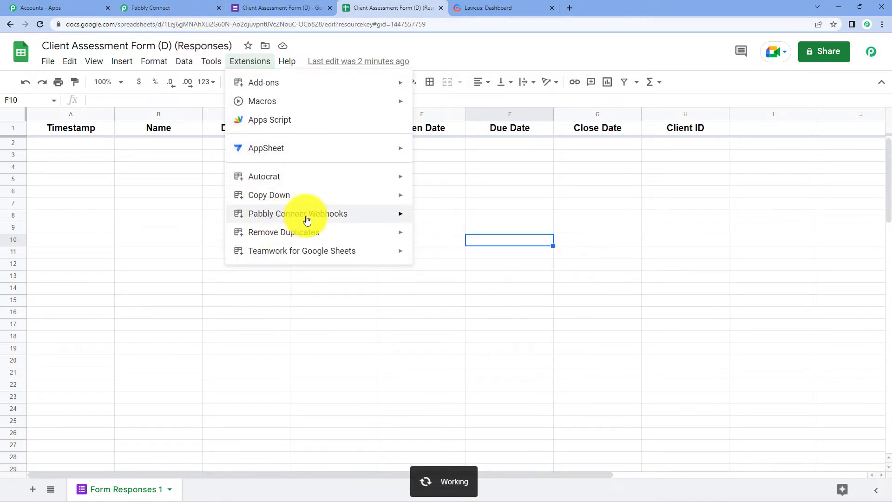
{"action": "mouse_move", "coordinate": [383, 216]}
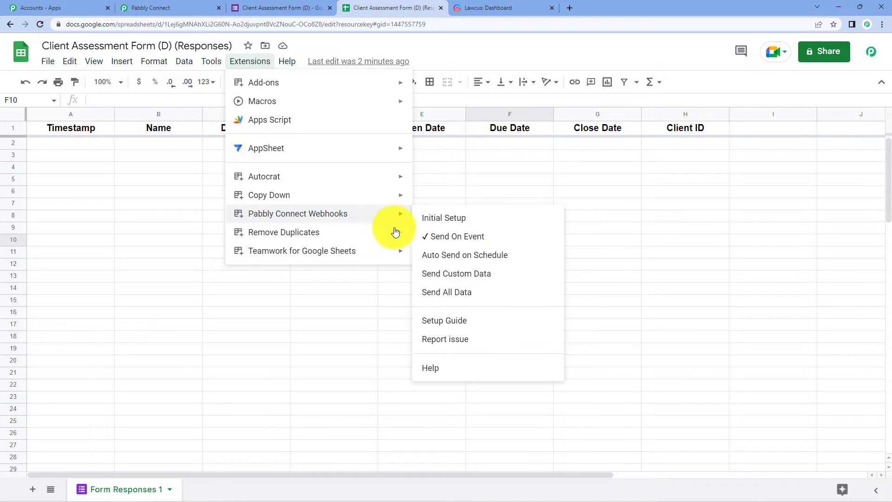
{"action": "left_click", "coordinate": [664, 218]}
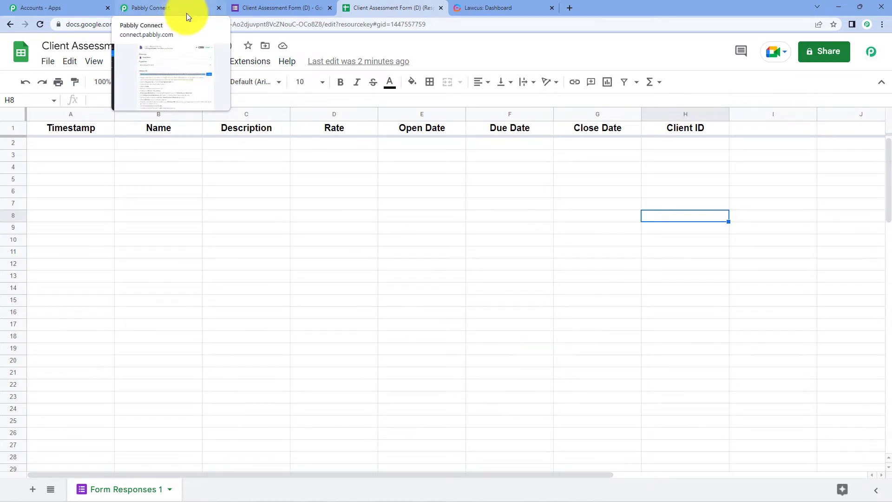
Confirm the Pabbly trigger is waiting for a webhook response, then return to the form's responses
{"action": "left_click", "coordinate": [161, 5]}
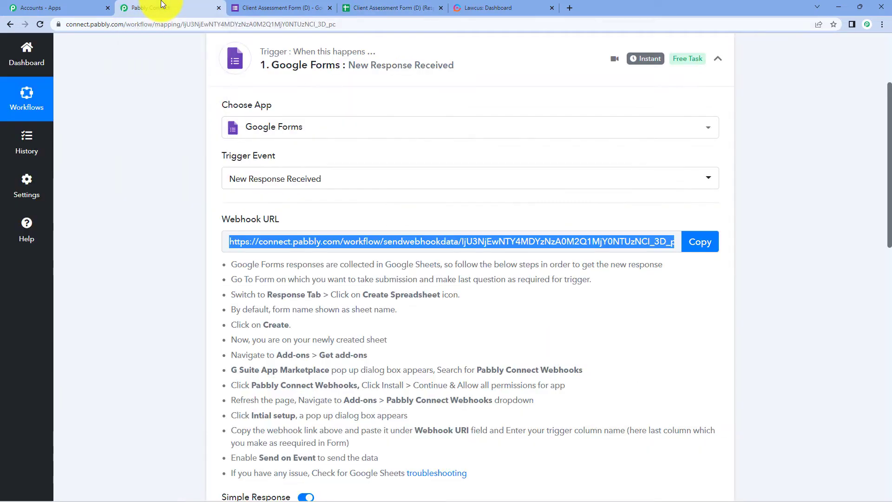
{"action": "scroll", "coordinate": [762, 154], "scroll_direction": "down", "scroll_amount": 5}
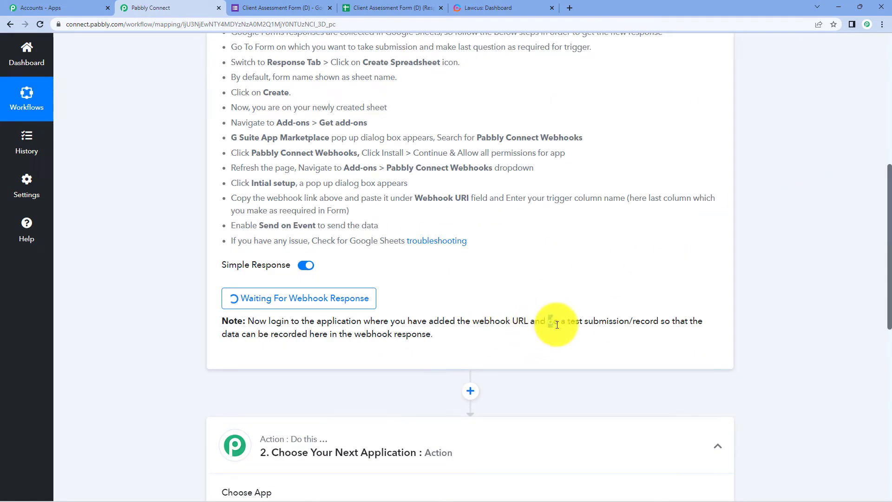
{"action": "left_click_drag", "start_coordinate": [548, 321], "coordinate": [585, 332]}
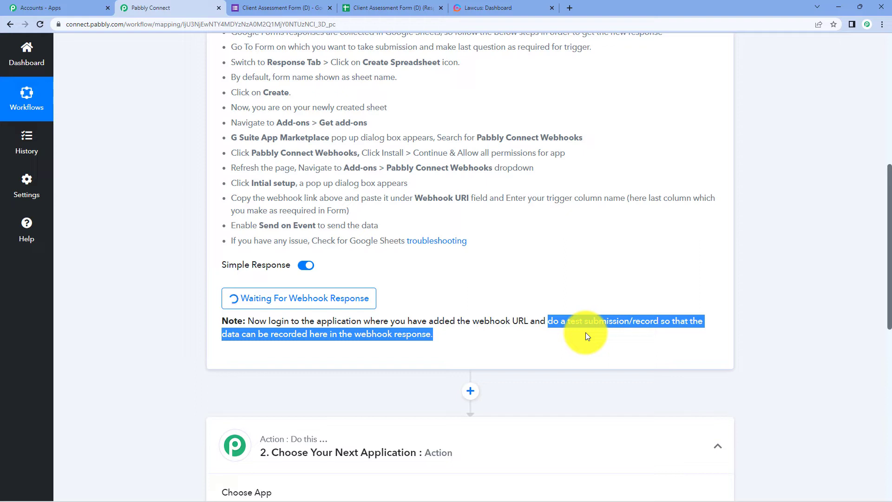
{"action": "left_click", "coordinate": [247, 6]}
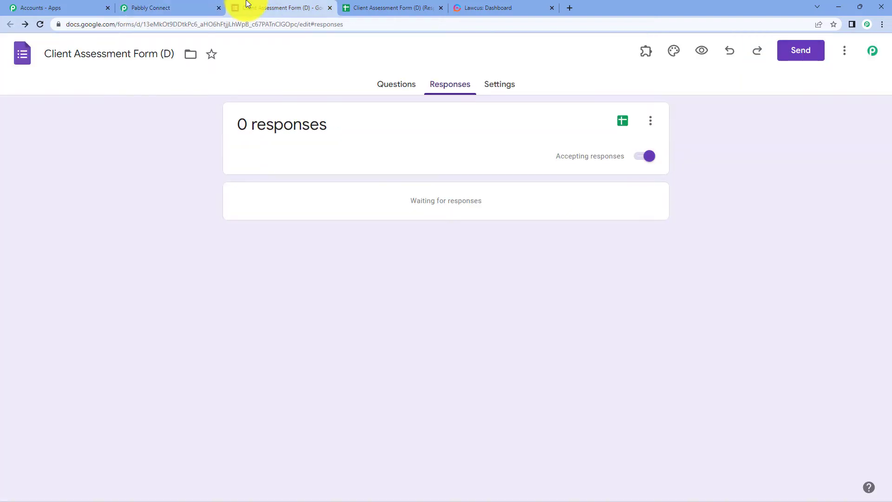
Preview the form and answer a test name, Description 'Case related to xyz' and Rate 30000
{"action": "left_click", "coordinate": [416, 88]}
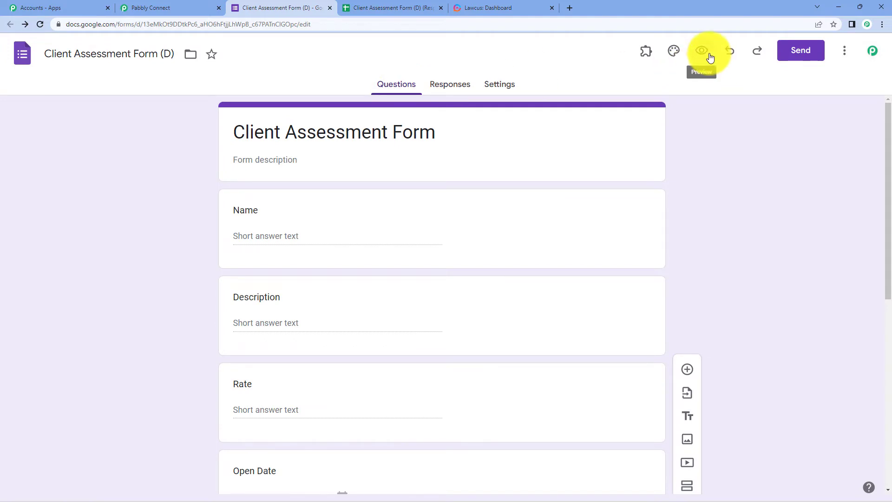
{"action": "left_click", "coordinate": [709, 57]}
{"action": "scroll", "coordinate": [598, 239], "scroll_direction": "down", "scroll_amount": 2}
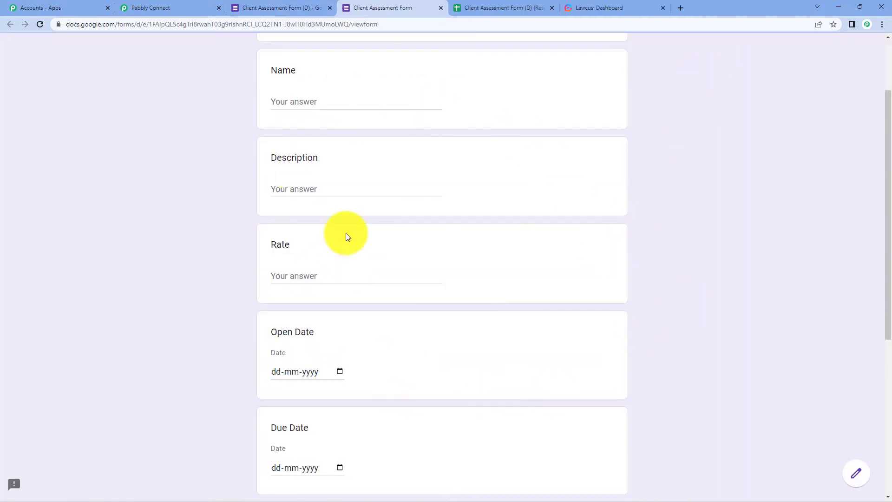
{"action": "type", "text": "Dummy User"}
{"action": "left_click", "coordinate": [334, 187]}
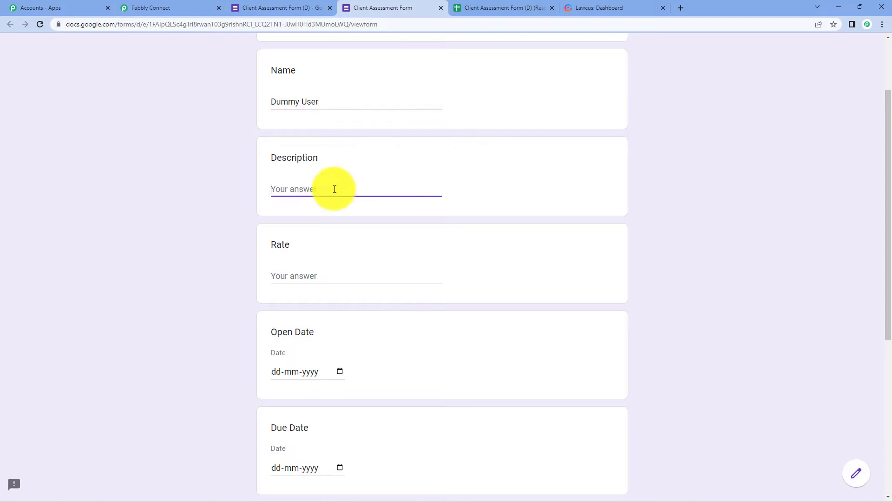
{"action": "type", "text": "Case related to xyz"}
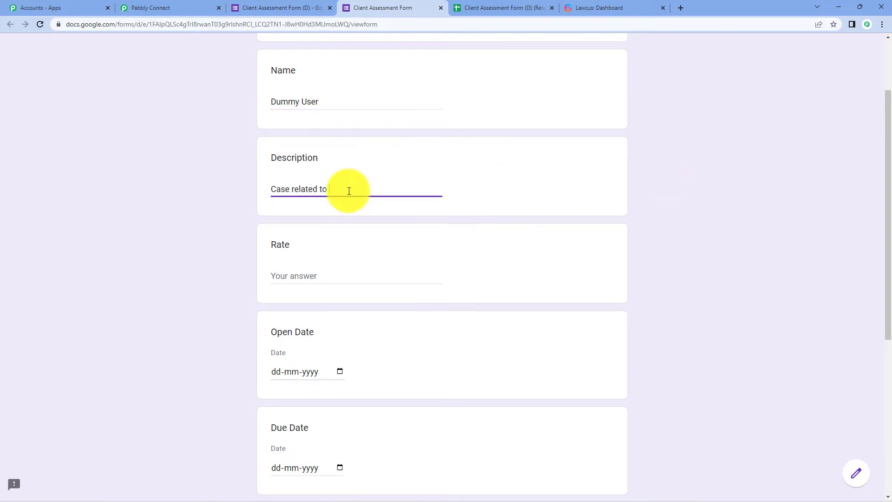
{"action": "scroll", "coordinate": [334, 275], "scroll_direction": "down", "scroll_amount": 1}
{"action": "scroll", "coordinate": [333, 275], "scroll_direction": "up", "scroll_amount": 1}
{"action": "left_click", "coordinate": [333, 275]}
{"action": "type", "text": "30000"}
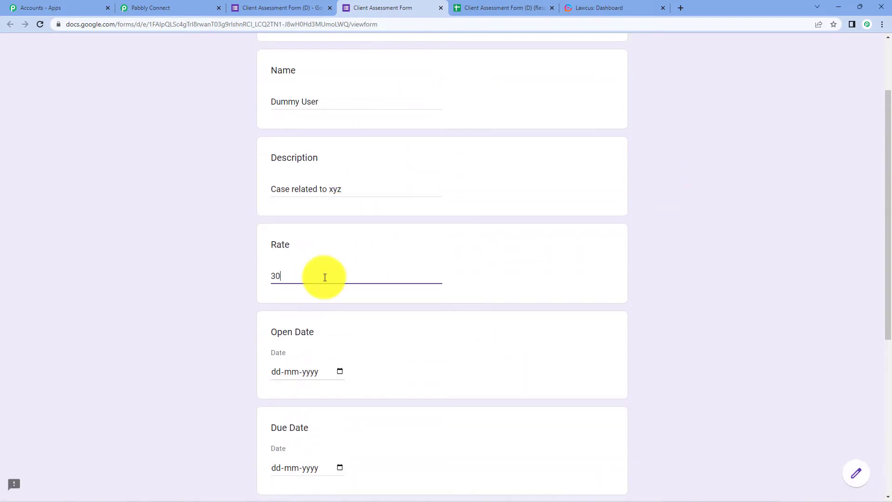
Set Open, Due and Close dates to 20, 21 and 22 September 2022 and enter the Client ID
{"action": "scroll", "coordinate": [325, 277], "scroll_direction": "down", "scroll_amount": 4}
{"action": "left_click", "coordinate": [340, 187]}
{"action": "left_click", "coordinate": [317, 292]}
{"action": "left_click", "coordinate": [339, 282]}
{"action": "left_click", "coordinate": [334, 389]}
{"action": "left_click", "coordinate": [340, 378]}
{"action": "left_click", "coordinate": [352, 304]}
{"action": "scroll", "coordinate": [351, 304], "scroll_direction": "down", "scroll_amount": 2}
{"action": "left_click", "coordinate": [307, 367]}
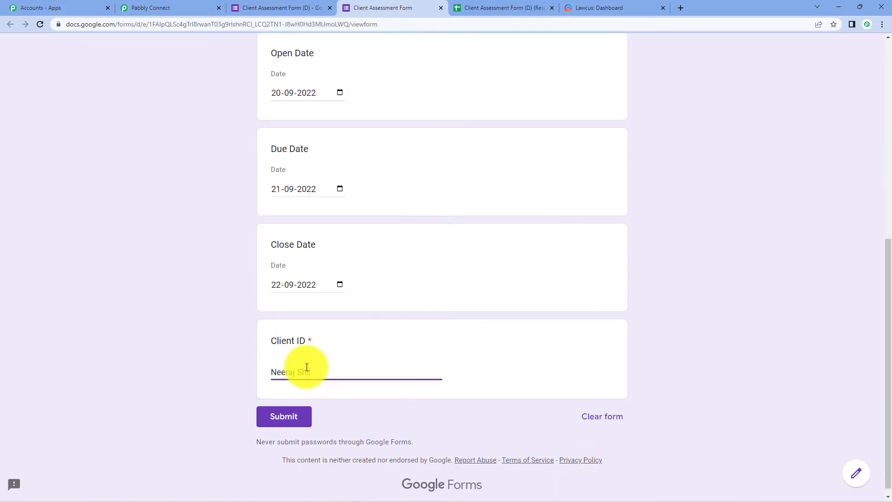
Submit the test response and check it in the responses spreadsheet
{"action": "scroll", "coordinate": [536, 341], "scroll_direction": "up", "scroll_amount": 4}
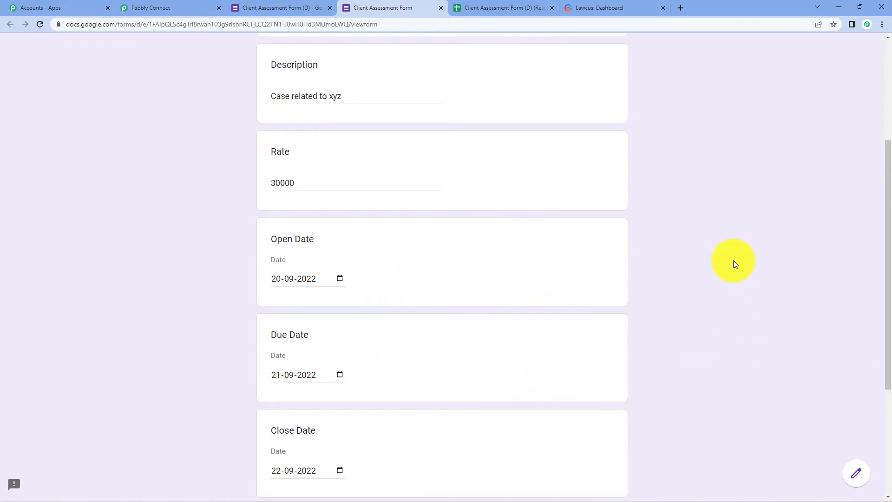
{"action": "scroll", "coordinate": [735, 264], "scroll_direction": "down", "scroll_amount": 4}
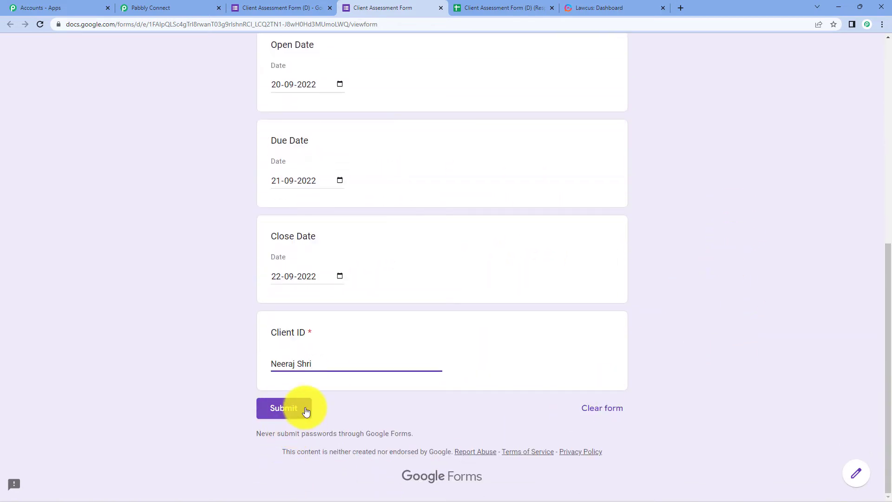
{"action": "left_click", "coordinate": [305, 411]}
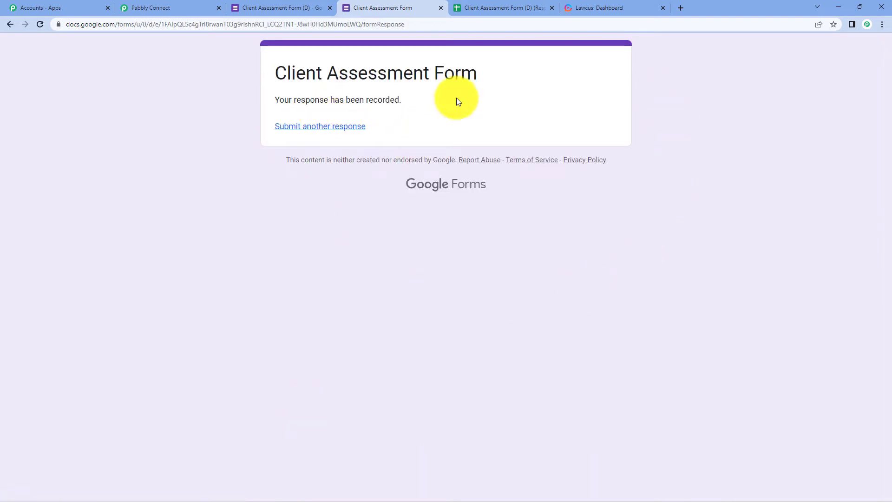
{"action": "left_click", "coordinate": [504, 7]}
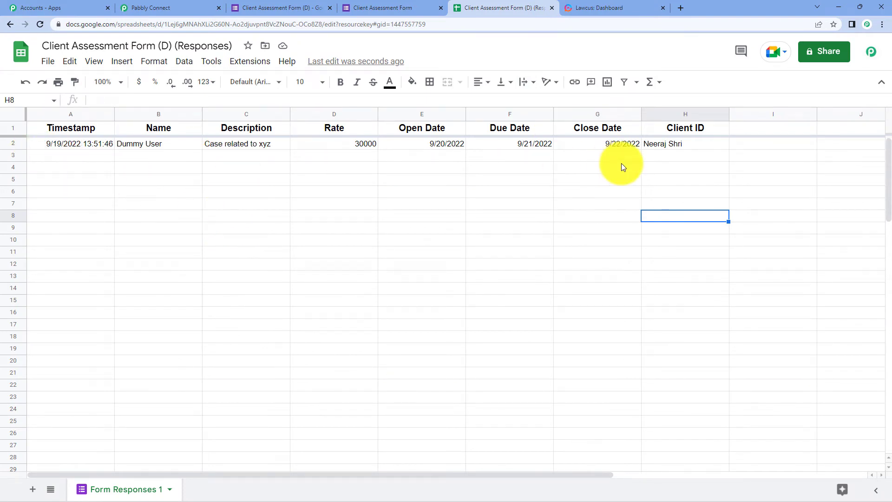
Review the captured test response (Rate 30000, row 2) in the Google Forms trigger, then collapse that step
{"action": "left_click", "coordinate": [177, 8]}
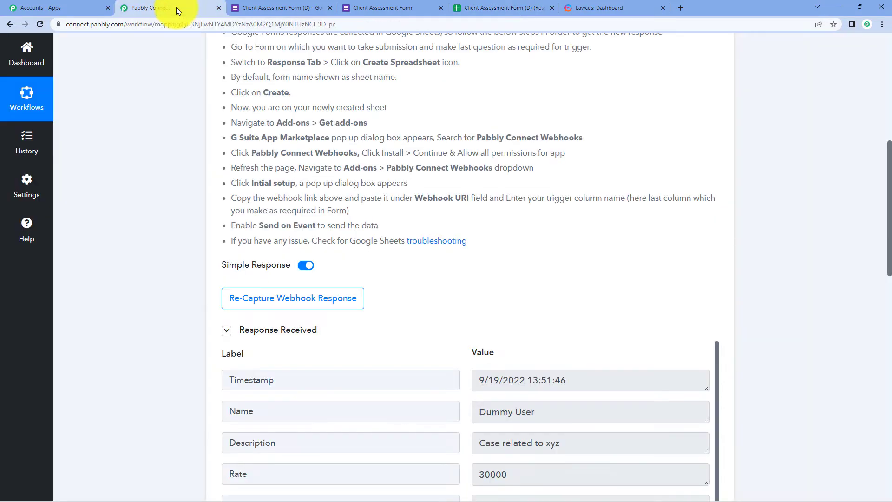
{"action": "scroll", "coordinate": [544, 225], "scroll_direction": "down", "scroll_amount": 6}
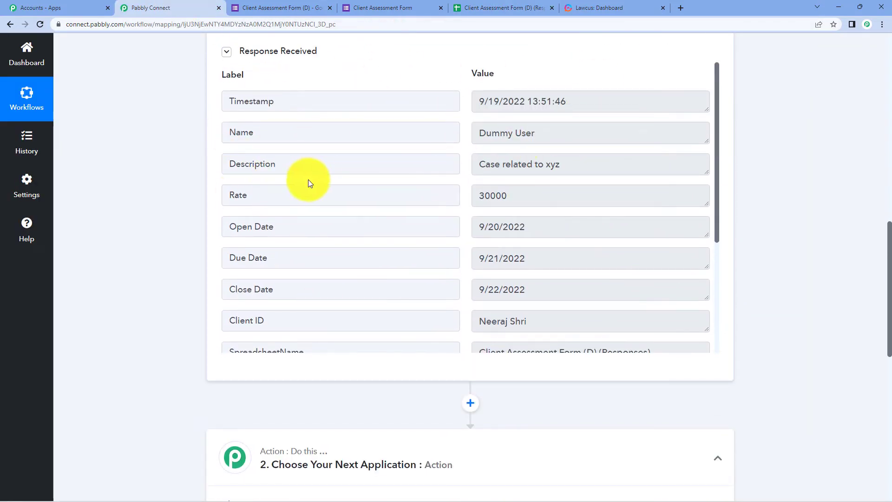
{"action": "scroll", "coordinate": [577, 213], "scroll_direction": "down", "scroll_amount": 2}
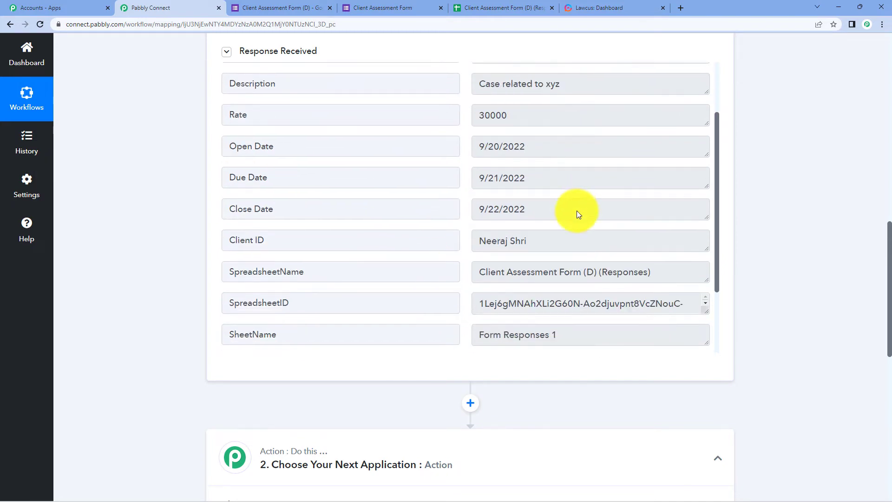
{"action": "scroll", "coordinate": [581, 211], "scroll_direction": "down", "scroll_amount": 3}
{"action": "scroll", "coordinate": [793, 216], "scroll_direction": "up", "scroll_amount": 3}
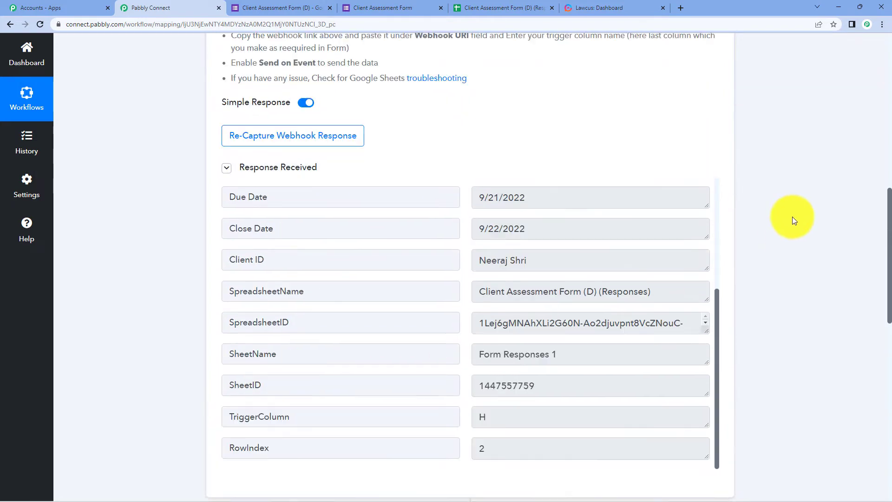
{"action": "scroll", "coordinate": [792, 221], "scroll_direction": "up", "scroll_amount": 10}
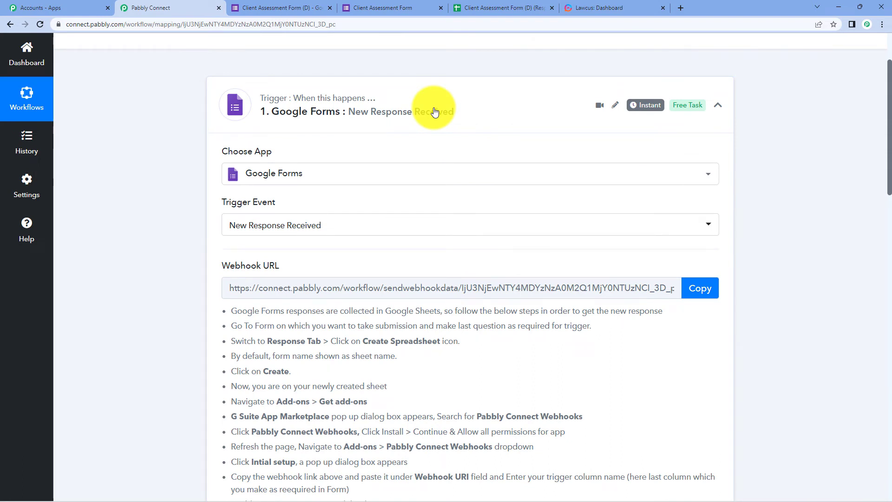
{"action": "left_click", "coordinate": [435, 111]}
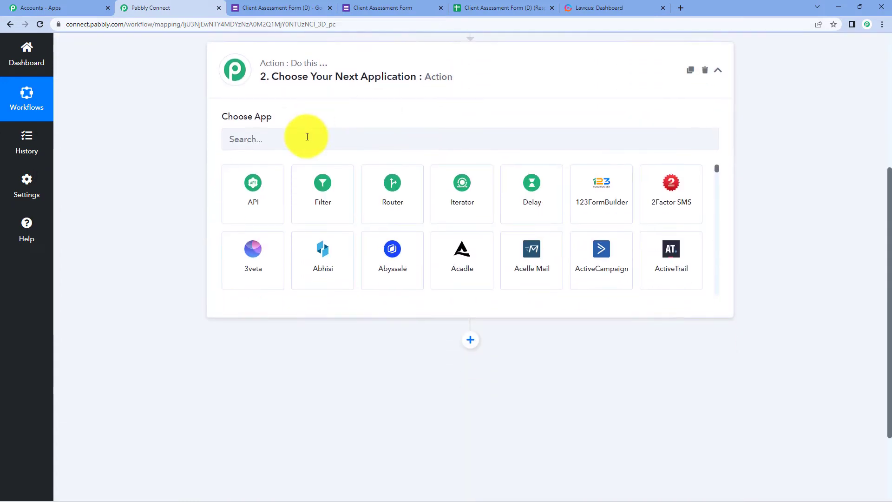
Search 'lawc' and set the action to Lawcus with the Create Matter event
{"action": "left_click", "coordinate": [307, 137]}
{"action": "type", "text": "lawc"}
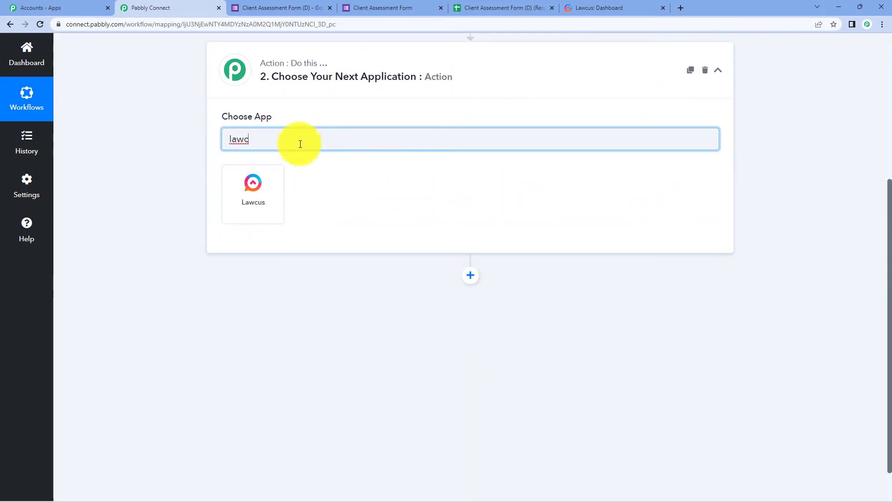
{"action": "left_click", "coordinate": [263, 183]}
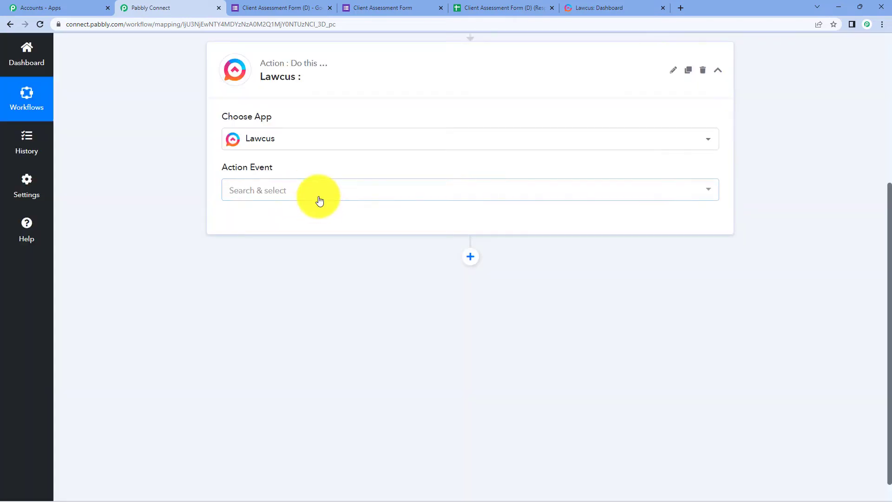
{"action": "left_click", "coordinate": [319, 201]}
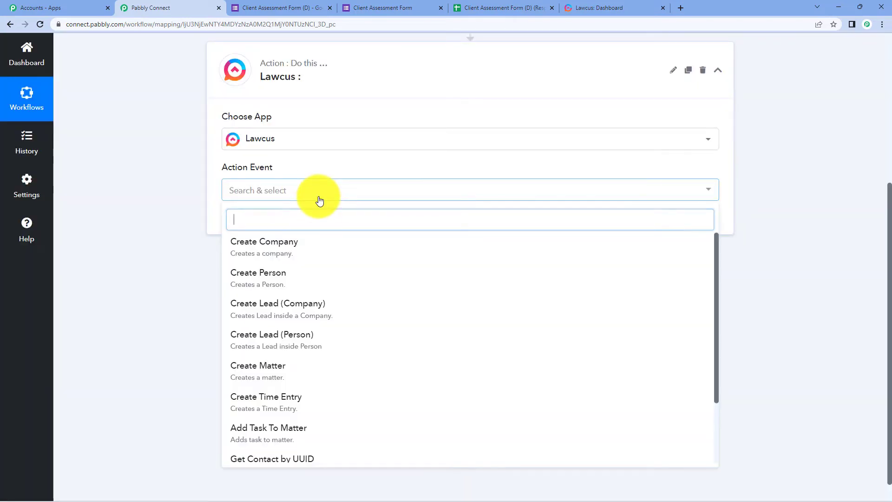
{"action": "left_click", "coordinate": [297, 366]}
Connect a new Lawcus account and bring up form data for the matter's Name
{"action": "left_click", "coordinate": [251, 222]}
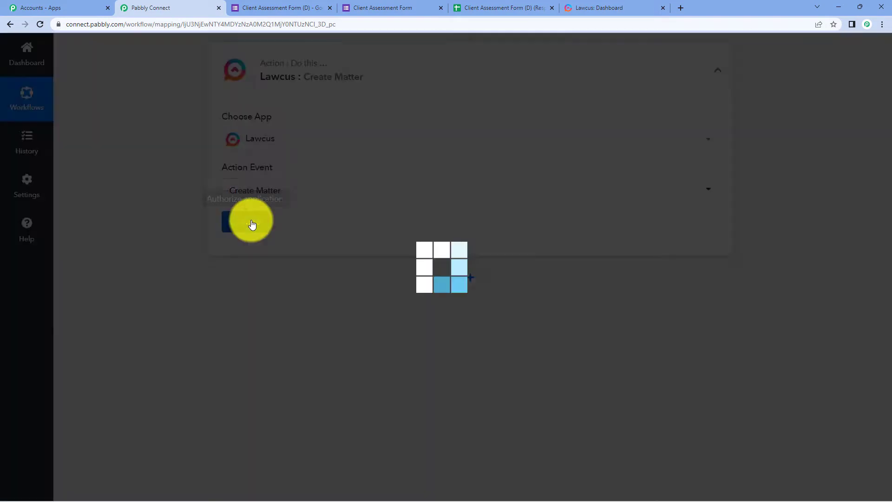
{"action": "left_click", "coordinate": [461, 153]}
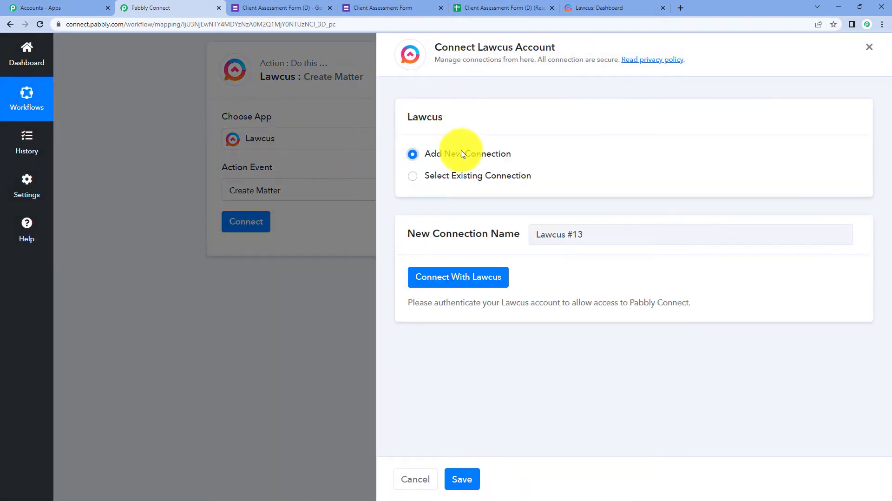
{"action": "left_click", "coordinate": [495, 279]}
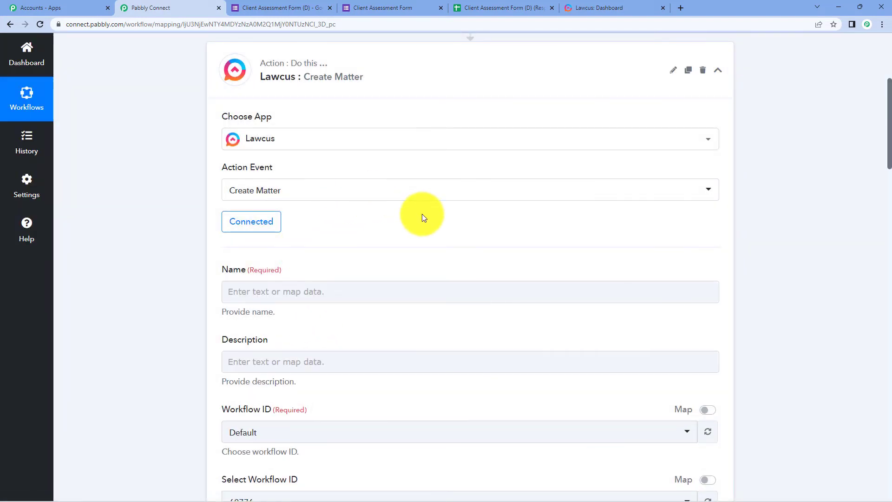
{"action": "scroll", "coordinate": [422, 213], "scroll_direction": "down", "scroll_amount": 2}
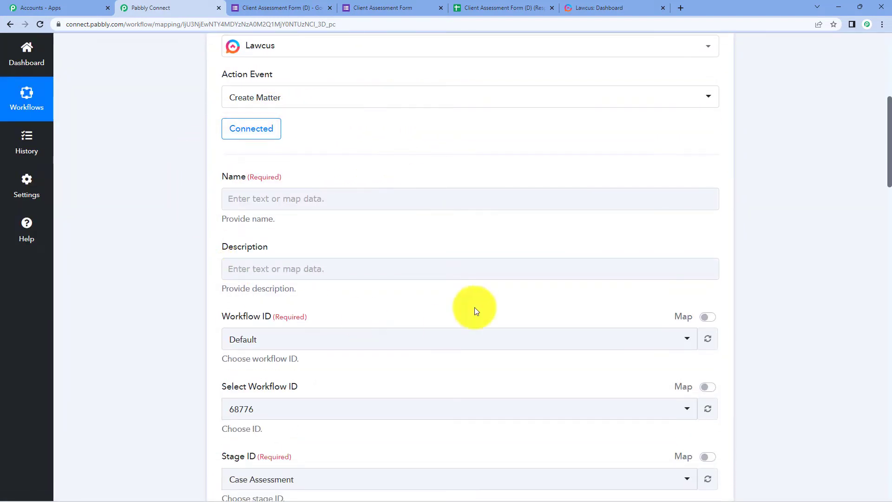
{"action": "left_click", "coordinate": [323, 206]}
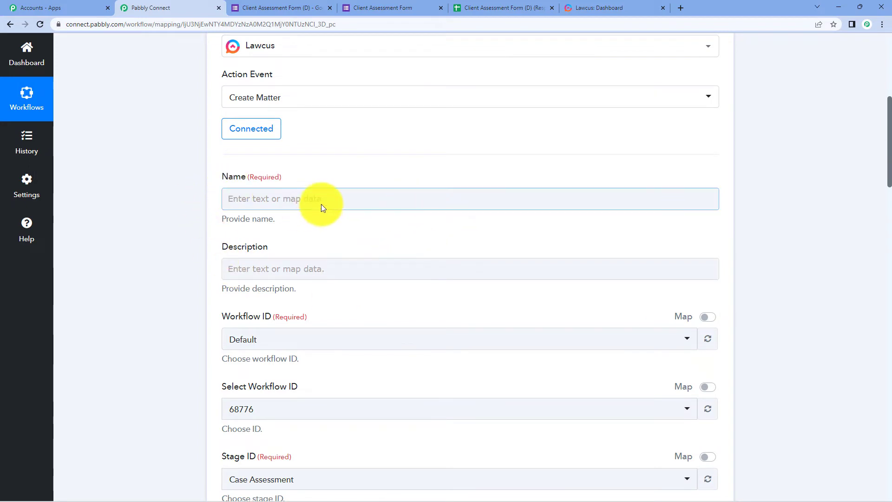
{"action": "left_click", "coordinate": [322, 200]}
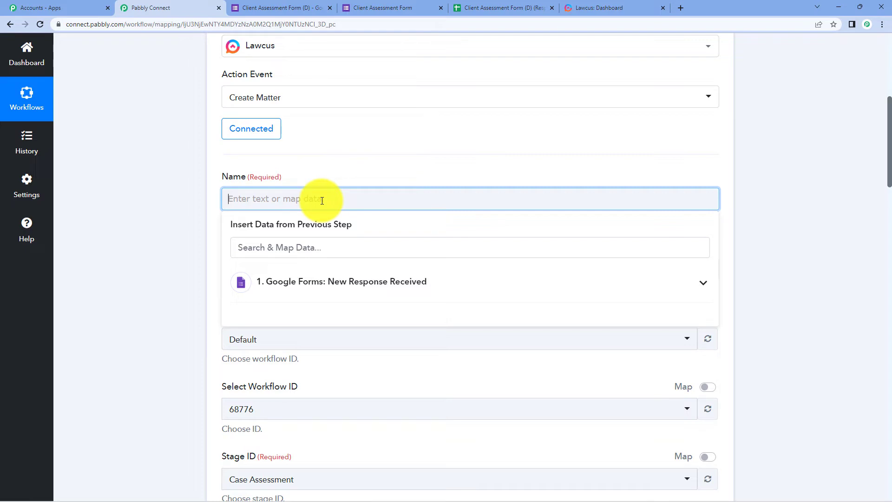
Map the Google Forms Name and Description answers into the matter's Name and Description fields
{"action": "left_click", "coordinate": [392, 280]}
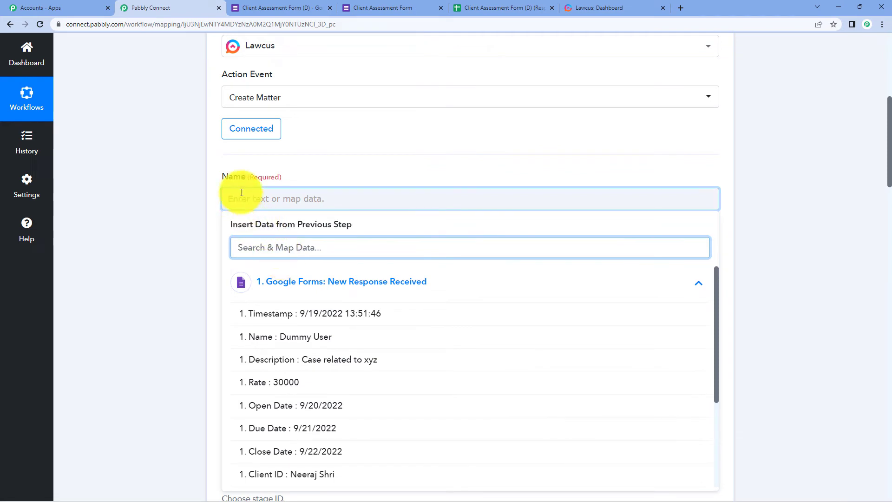
{"action": "left_click", "coordinate": [284, 346]}
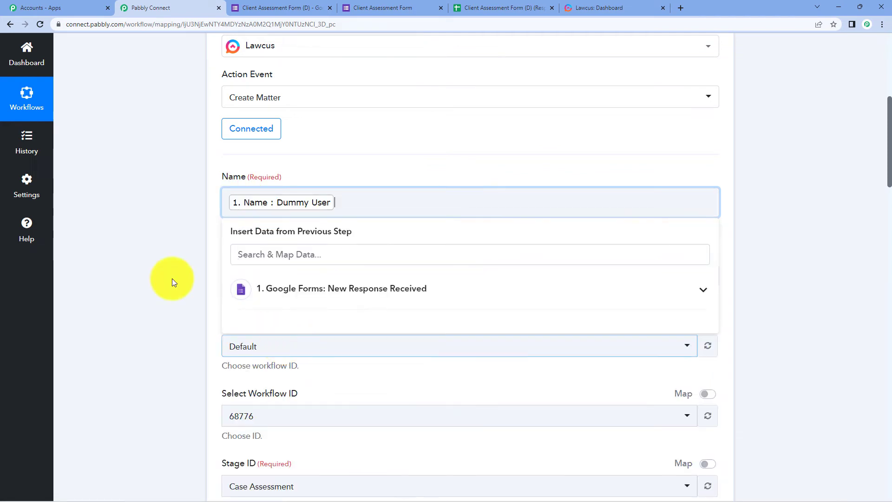
{"action": "left_click", "coordinate": [138, 241]}
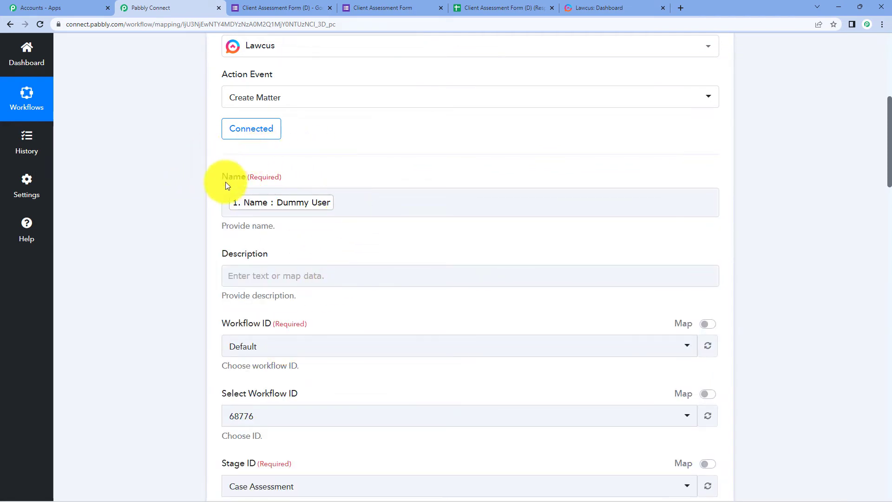
{"action": "left_click", "coordinate": [228, 200]}
{"action": "scroll", "coordinate": [260, 191], "scroll_direction": "down", "scroll_amount": 2}
{"action": "left_click", "coordinate": [290, 181]}
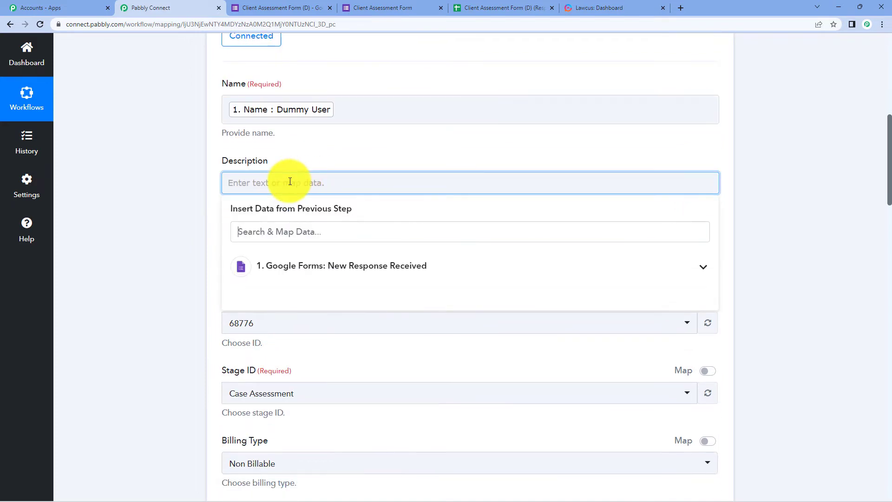
{"action": "left_click", "coordinate": [302, 265]}
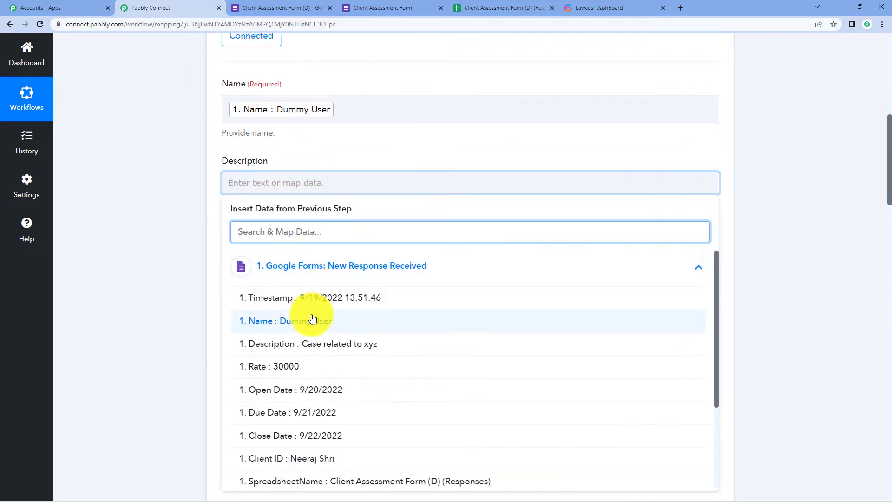
{"action": "left_click", "coordinate": [306, 343]}
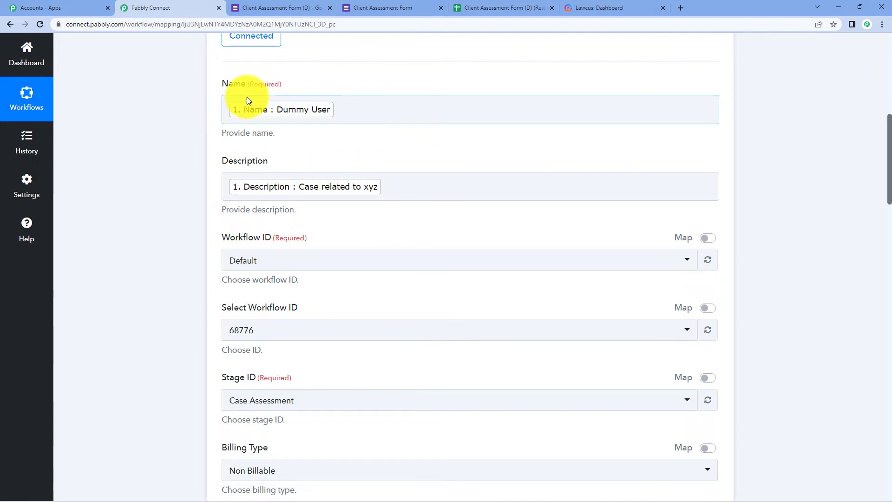
Keep Case Assessment as the matter's Stage ID
{"action": "scroll", "coordinate": [246, 96], "scroll_direction": "down", "scroll_amount": 2}
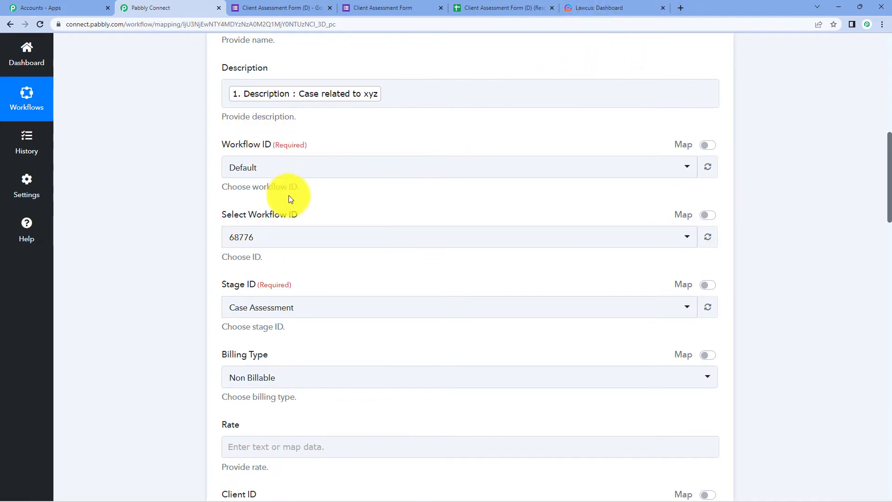
{"action": "scroll", "coordinate": [320, 196], "scroll_direction": "down", "scroll_amount": 2}
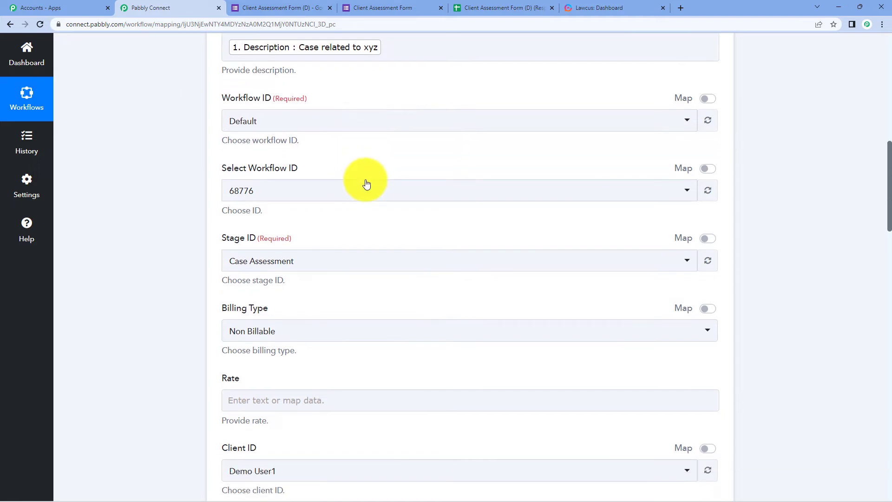
{"action": "left_click", "coordinate": [387, 219]}
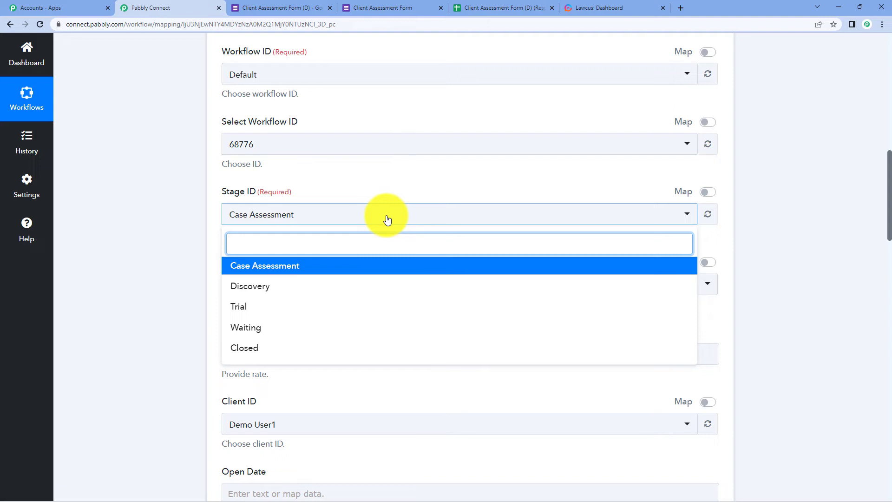
{"action": "left_click", "coordinate": [311, 268]}
{"action": "scroll", "coordinate": [311, 267], "scroll_direction": "down", "scroll_amount": 4}
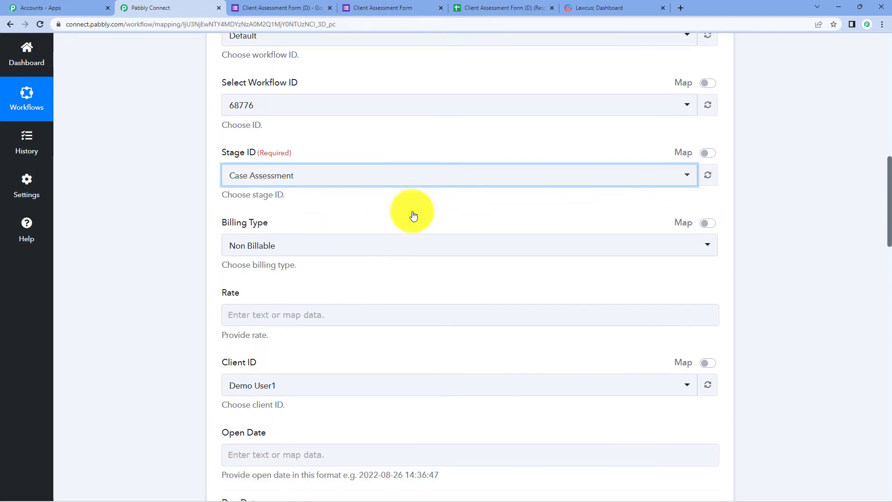
Map 'Rate : 30000' into Rate and, with the Map toggle on, the form's Client ID into Client ID
{"action": "left_click", "coordinate": [280, 162]}
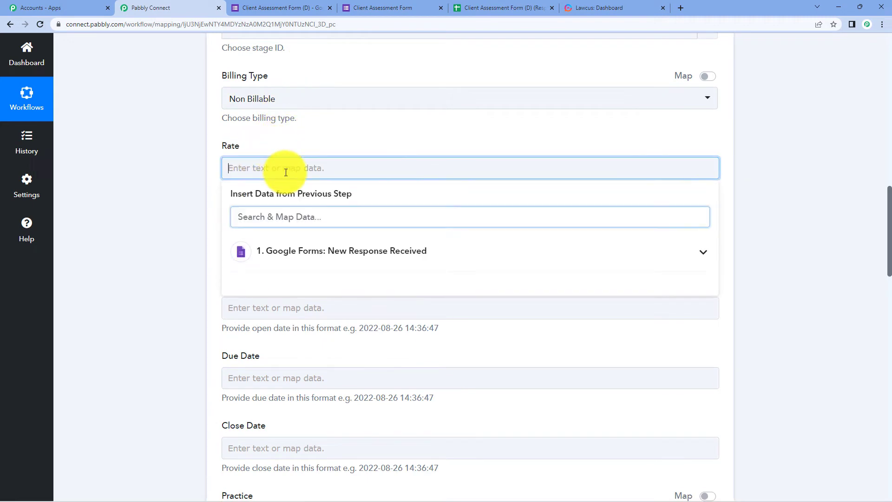
{"action": "left_click", "coordinate": [328, 253]}
{"action": "left_click", "coordinate": [327, 349]}
{"action": "left_click", "coordinate": [839, 205]}
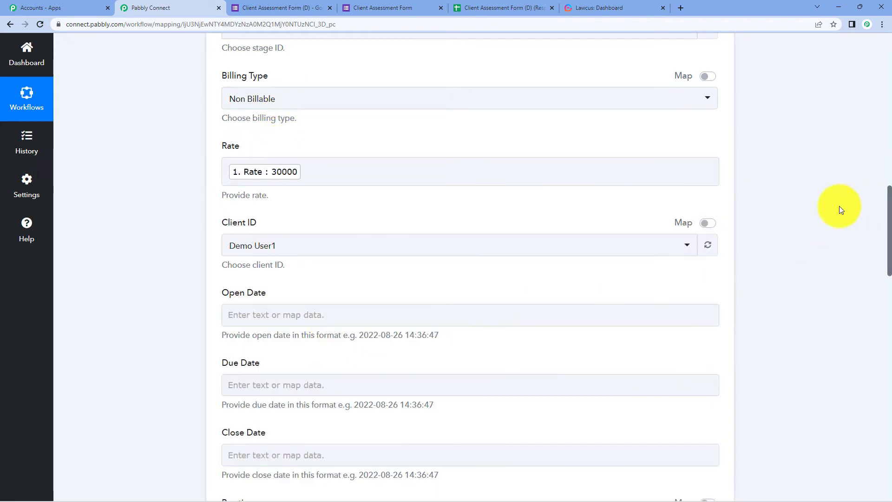
{"action": "scroll", "coordinate": [831, 195], "scroll_direction": "down", "scroll_amount": 2}
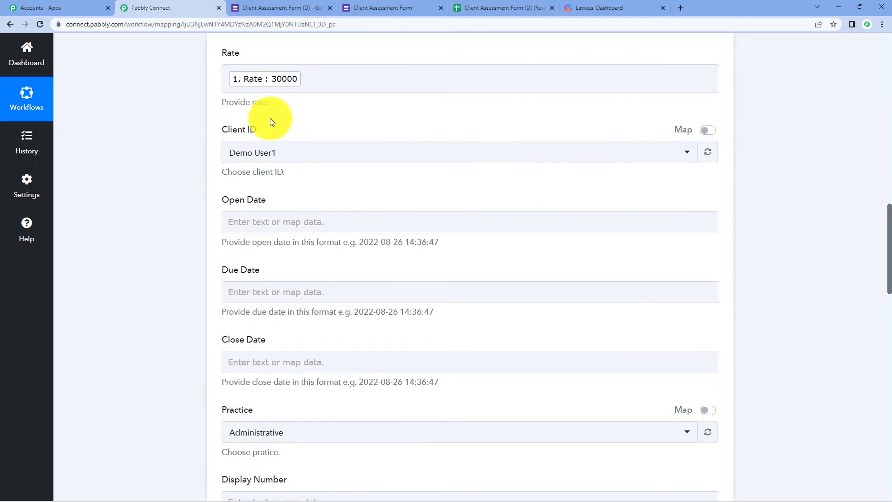
{"action": "left_click", "coordinate": [708, 130]}
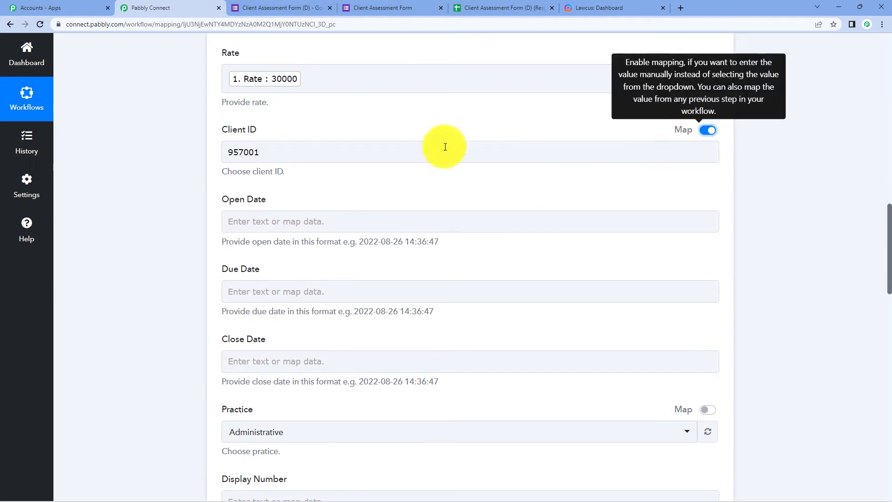
{"action": "left_click", "coordinate": [392, 155]}
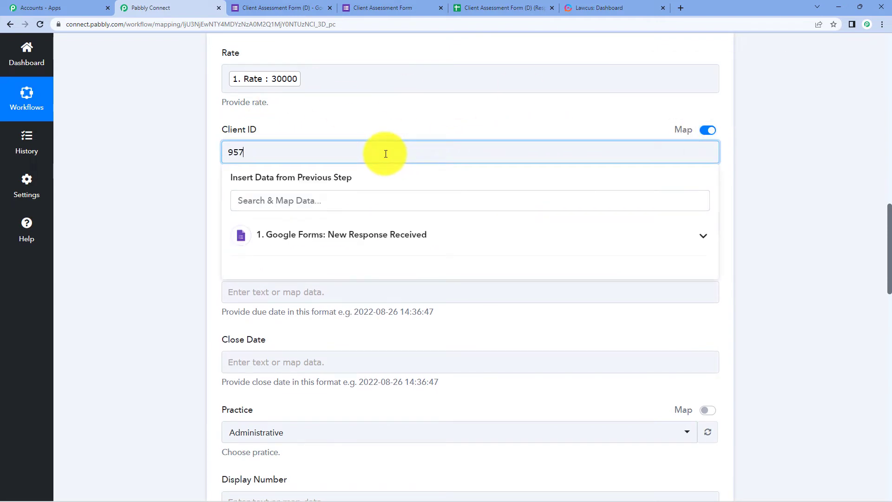
{"action": "left_click", "coordinate": [384, 234]}
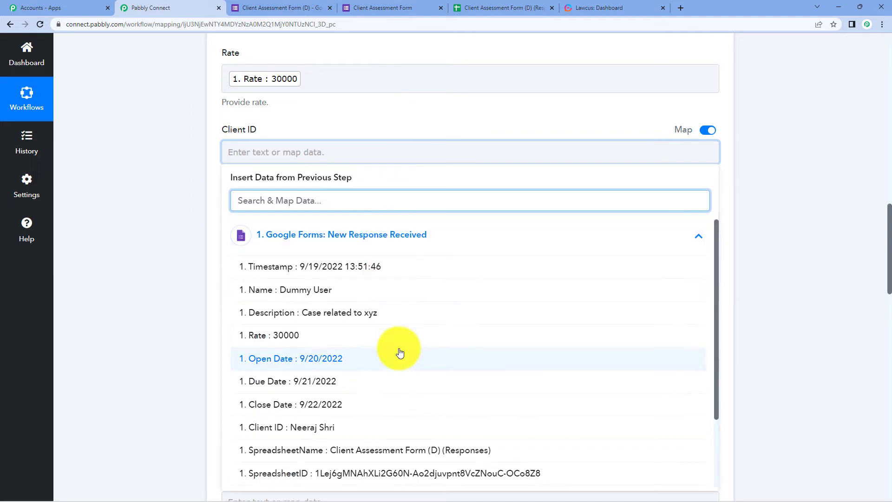
{"action": "left_click", "coordinate": [371, 432]}
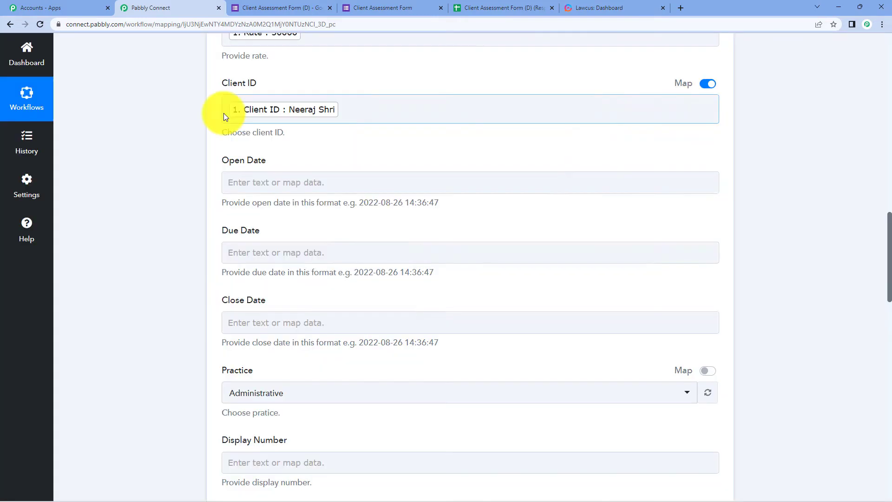
Map the form's 'Open Date : 9/20/2022' answer into the matter's Open Date field
{"action": "left_click", "coordinate": [395, 186]}
{"action": "left_click", "coordinate": [325, 263]}
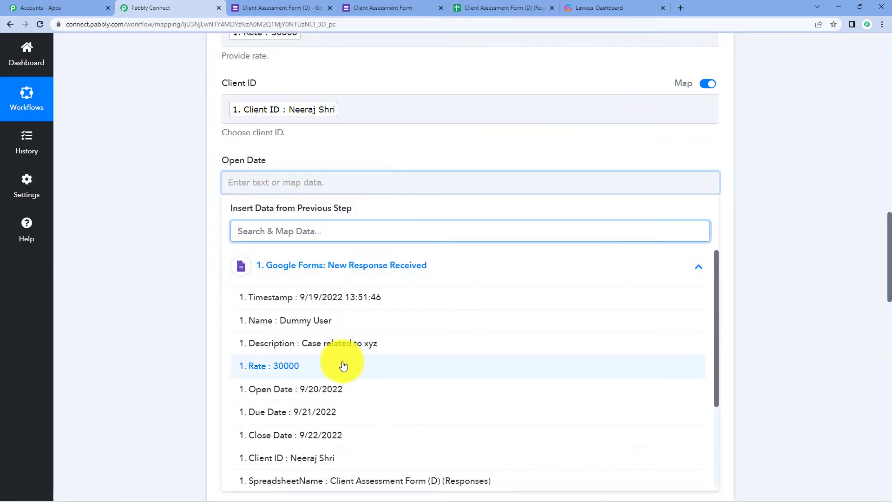
{"action": "left_click", "coordinate": [349, 391]}
{"action": "left_click", "coordinate": [162, 236]}
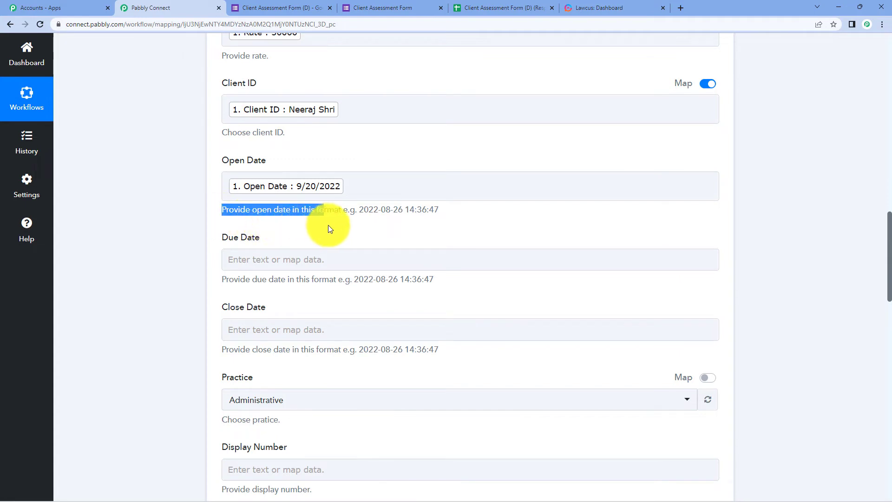
{"action": "left_click", "coordinate": [404, 229]}
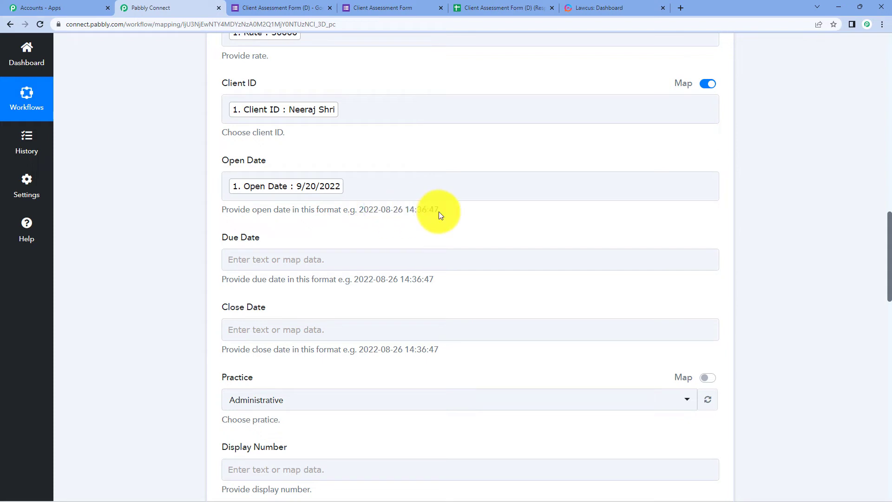
{"action": "left_click", "coordinate": [306, 192]}
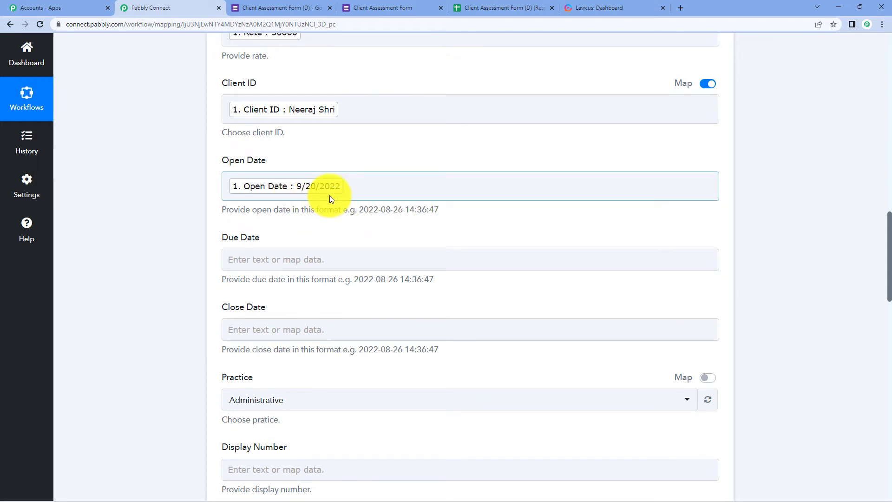
{"action": "left_click", "coordinate": [371, 237]}
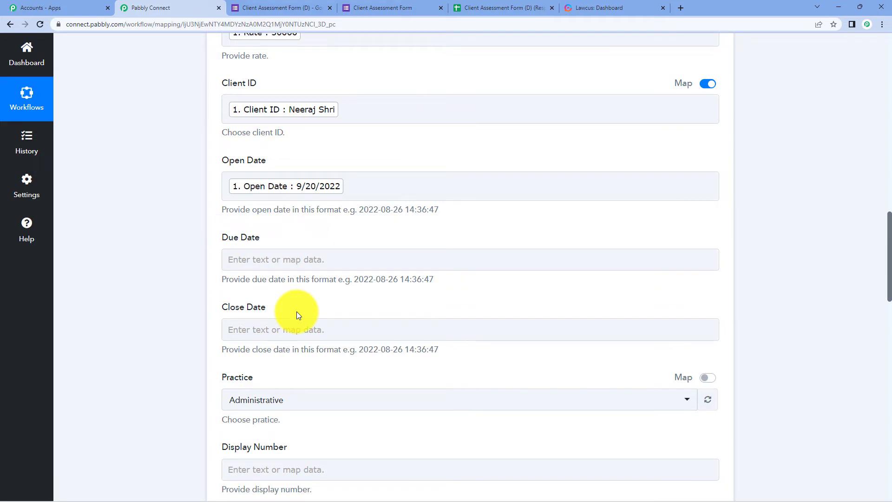
{"action": "scroll", "coordinate": [525, 253], "scroll_direction": "up", "scroll_amount": 10}
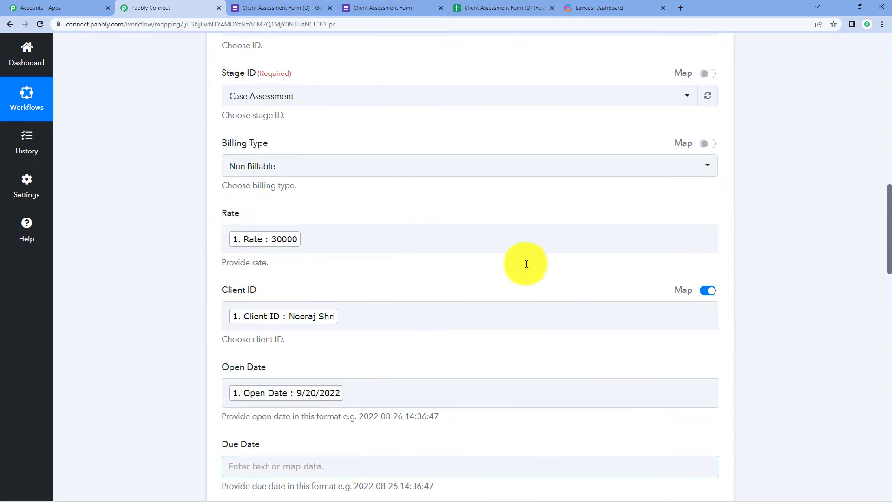
Insert a Date/Time Formatter step after the trigger using Format Date with Time Zone
{"action": "scroll", "coordinate": [526, 263], "scroll_direction": "up", "scroll_amount": 10}
{"action": "left_click", "coordinate": [466, 249]}
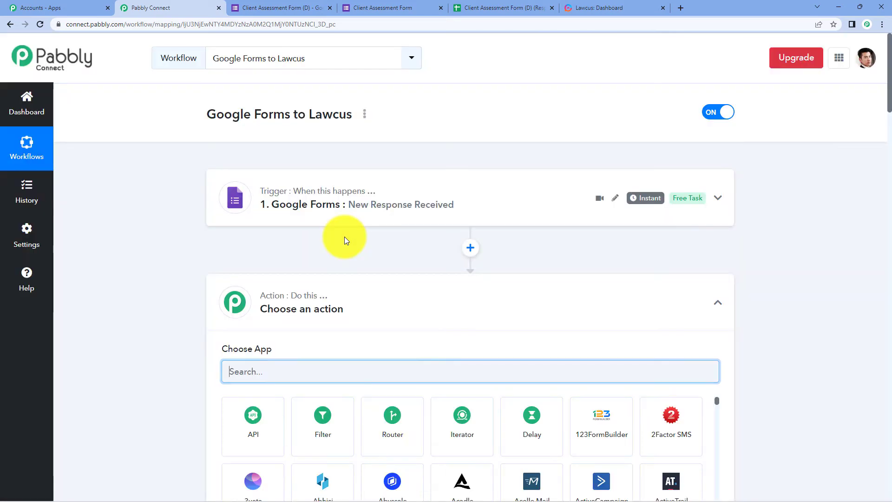
{"action": "type", "text": "date"}
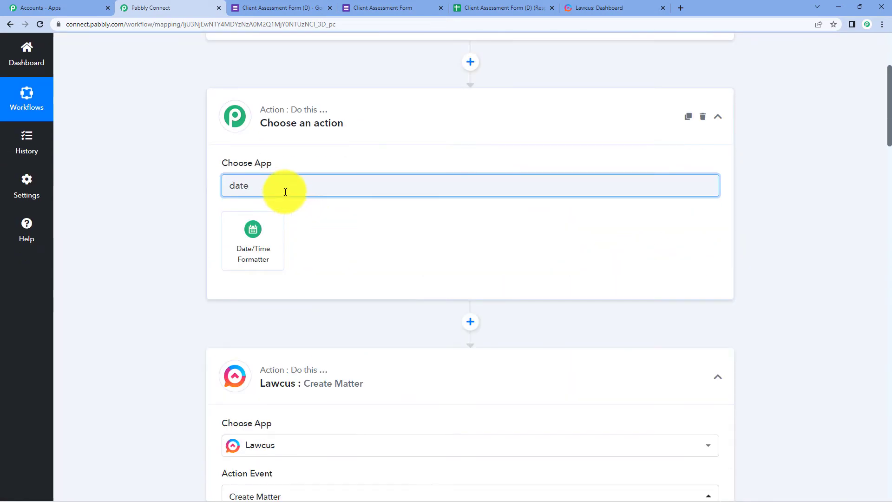
{"action": "left_click", "coordinate": [263, 243]}
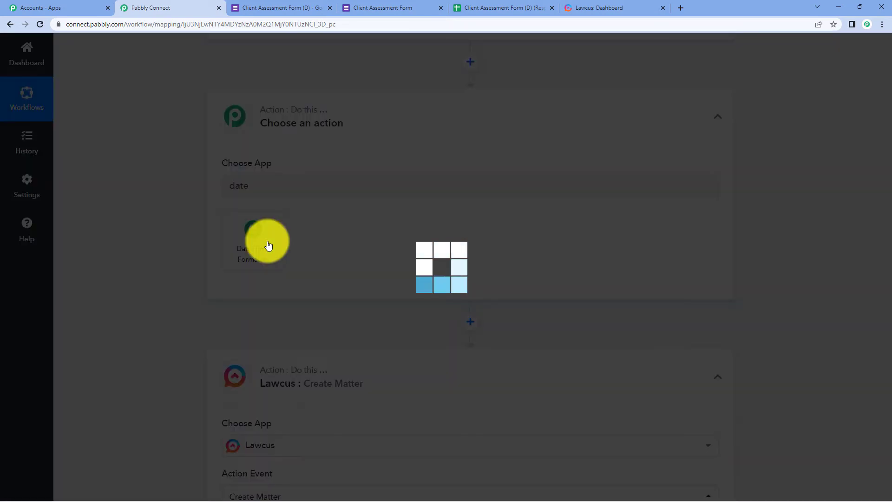
{"action": "scroll", "coordinate": [411, 148], "scroll_direction": "down", "scroll_amount": 3}
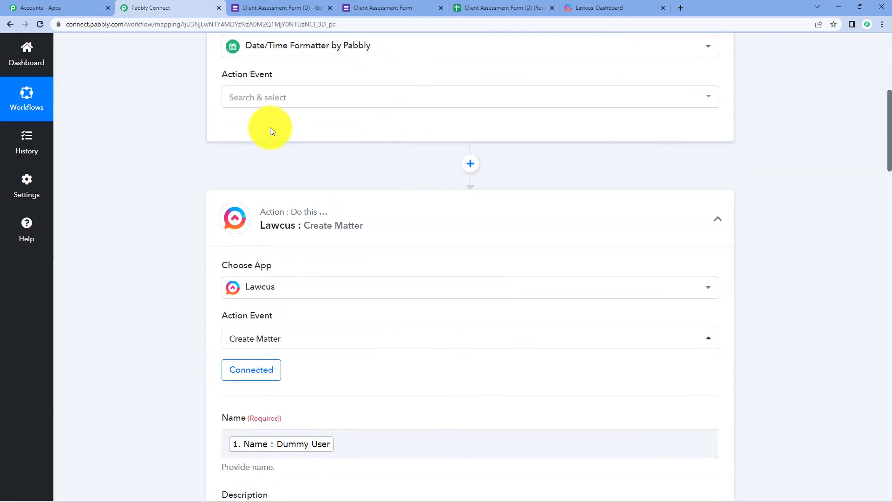
{"action": "left_click", "coordinate": [237, 103]}
{"action": "left_click", "coordinate": [319, 149]}
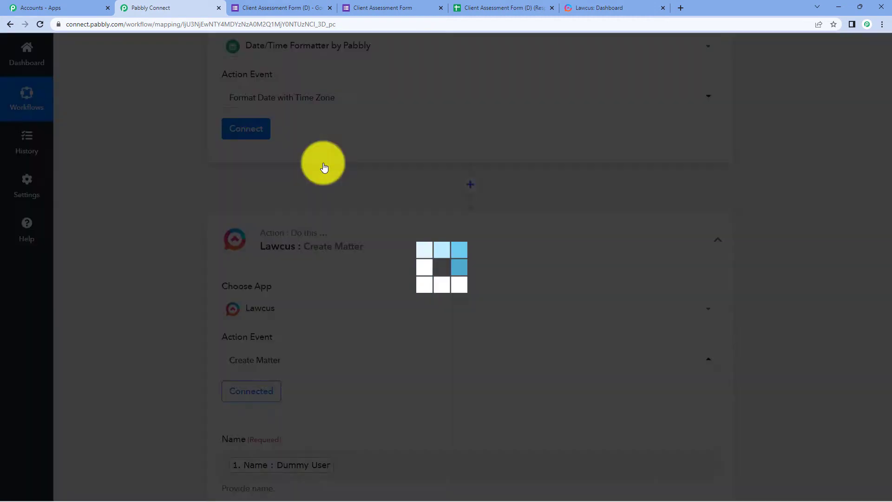
{"action": "left_click", "coordinate": [257, 131]}
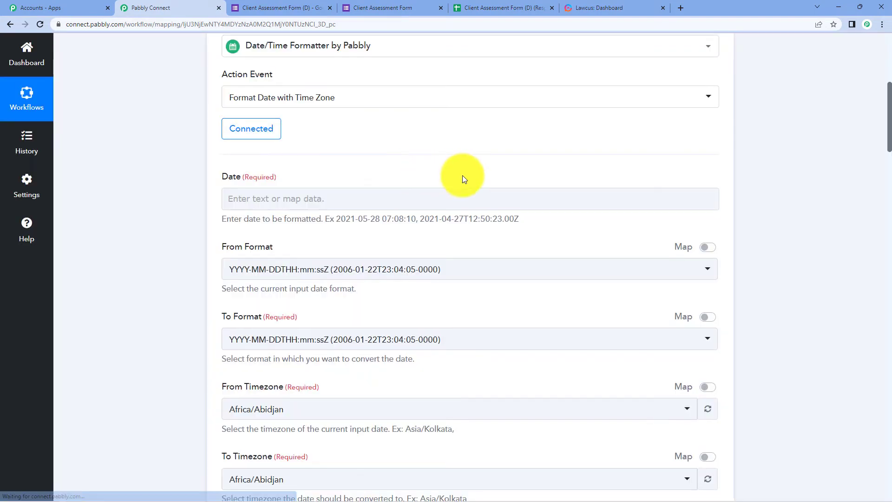
Map the form's Open Date into the formatter's Date field
{"action": "scroll", "coordinate": [305, 122], "scroll_direction": "down", "scroll_amount": 2}
{"action": "left_click", "coordinate": [293, 112]}
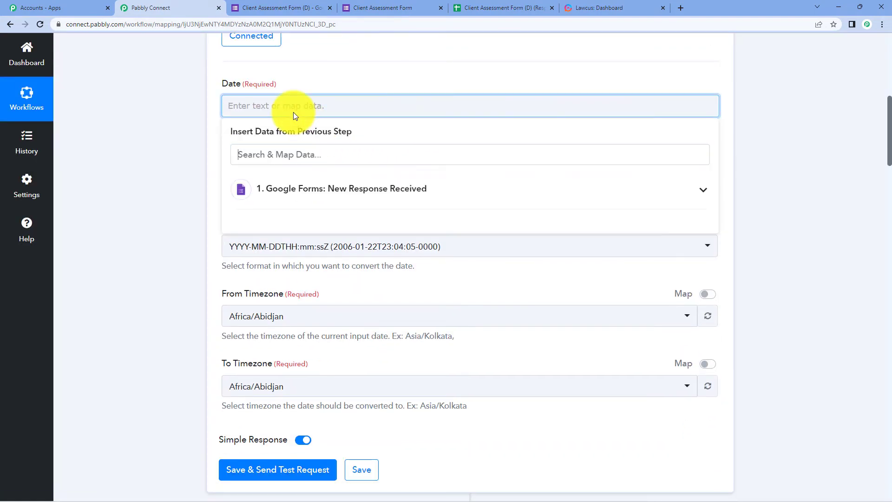
{"action": "left_click", "coordinate": [300, 204]}
{"action": "left_click", "coordinate": [316, 311]}
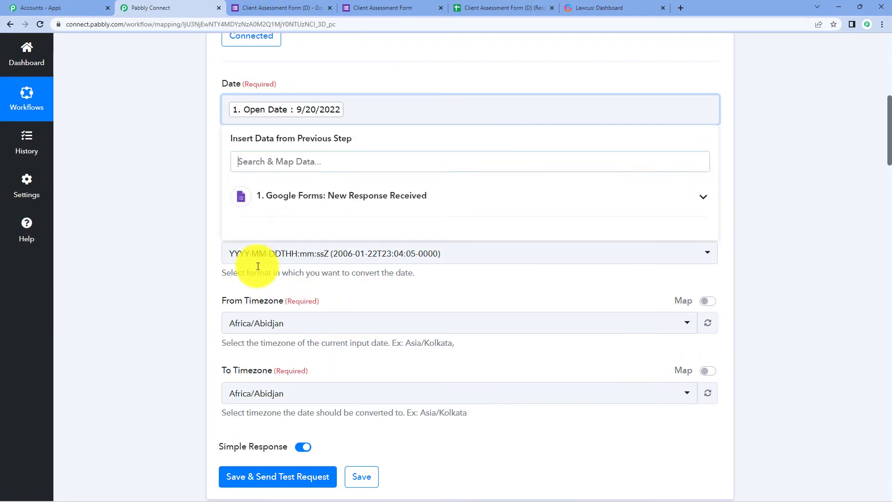
{"action": "left_click", "coordinate": [151, 179]}
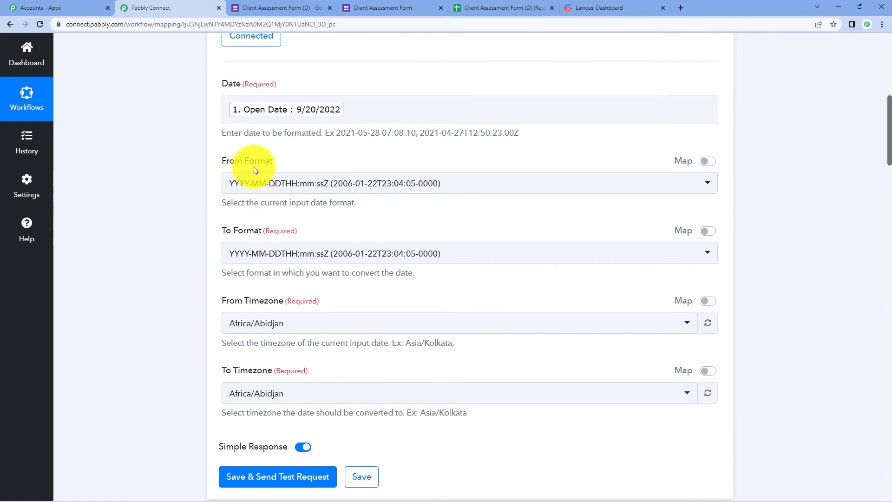
{"action": "left_click", "coordinate": [304, 116]}
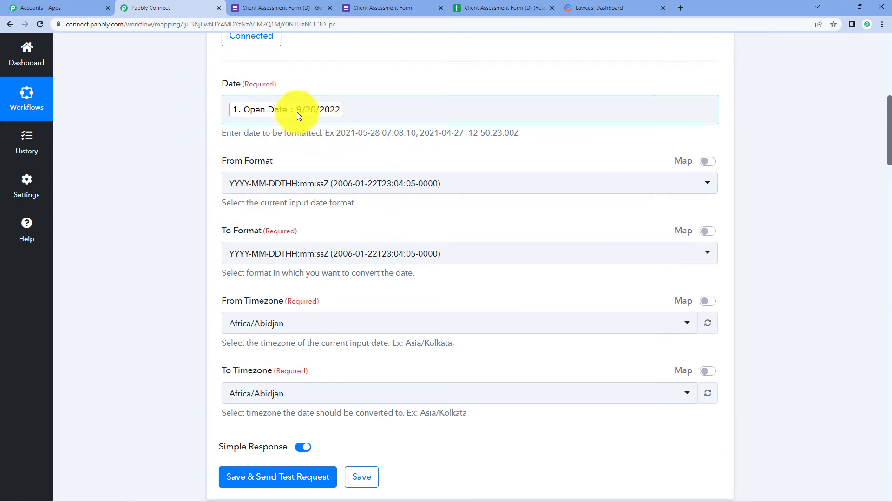
Set the formatter's From Format to MM/DD/YYYY (01/22/2006)
{"action": "left_click", "coordinate": [341, 182]}
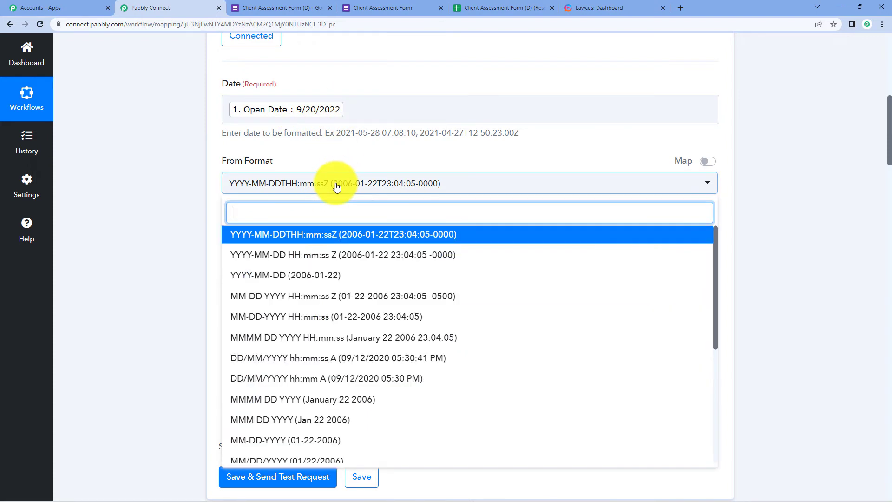
{"action": "scroll", "coordinate": [360, 293], "scroll_direction": "down", "scroll_amount": 3}
{"action": "scroll", "coordinate": [360, 296], "scroll_direction": "down", "scroll_amount": 3}
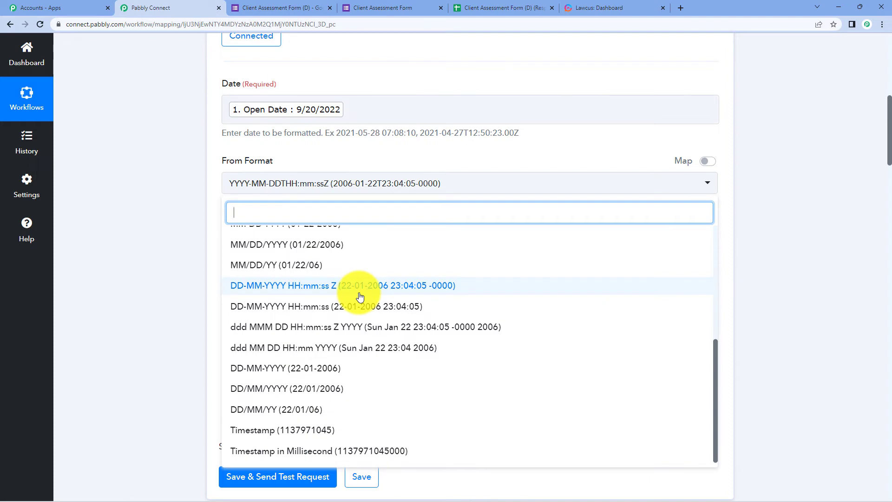
{"action": "scroll", "coordinate": [325, 278], "scroll_direction": "down", "scroll_amount": 2}
{"action": "left_click", "coordinate": [293, 244]}
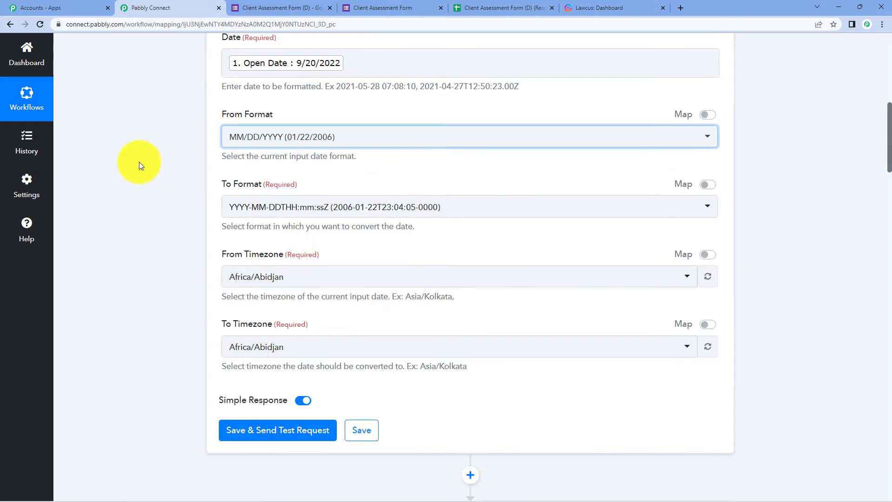
{"action": "scroll", "coordinate": [186, 149], "scroll_direction": "down", "scroll_amount": 1}
{"action": "scroll", "coordinate": [465, 177], "scroll_direction": "down", "scroll_amount": 5}
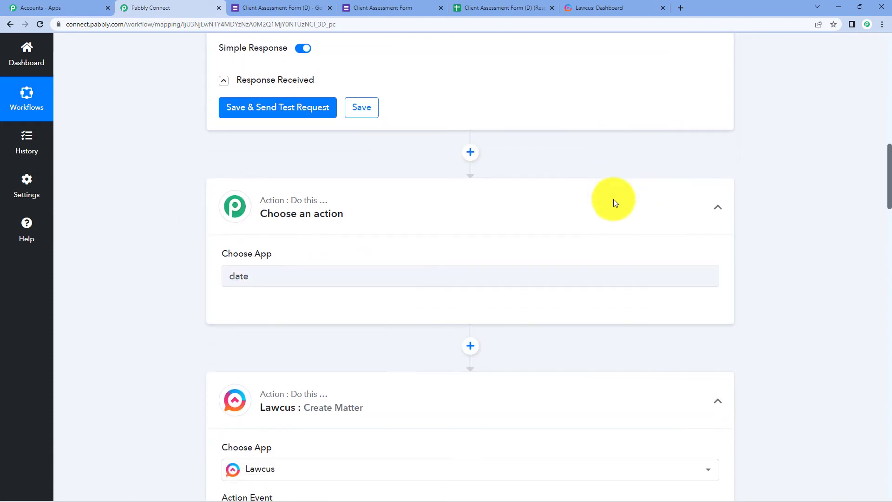
{"action": "scroll", "coordinate": [614, 200], "scroll_direction": "down", "scroll_amount": 20}
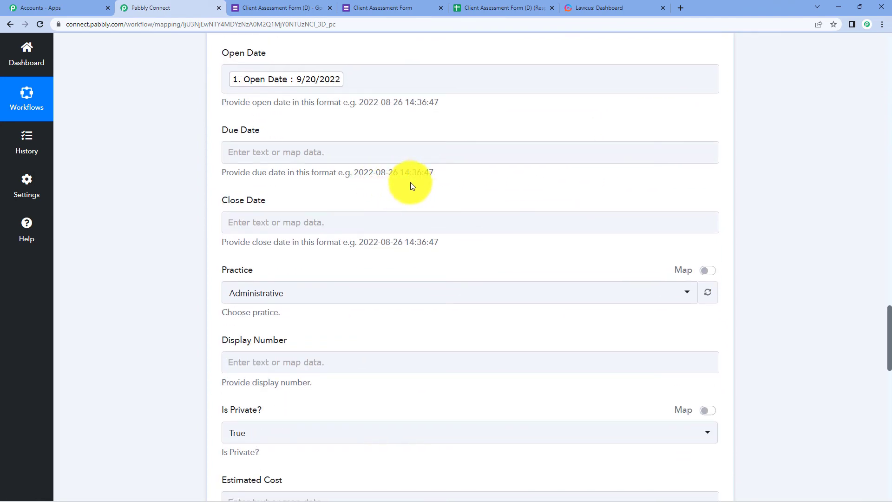
{"action": "scroll", "coordinate": [462, 192], "scroll_direction": "up", "scroll_amount": 20}
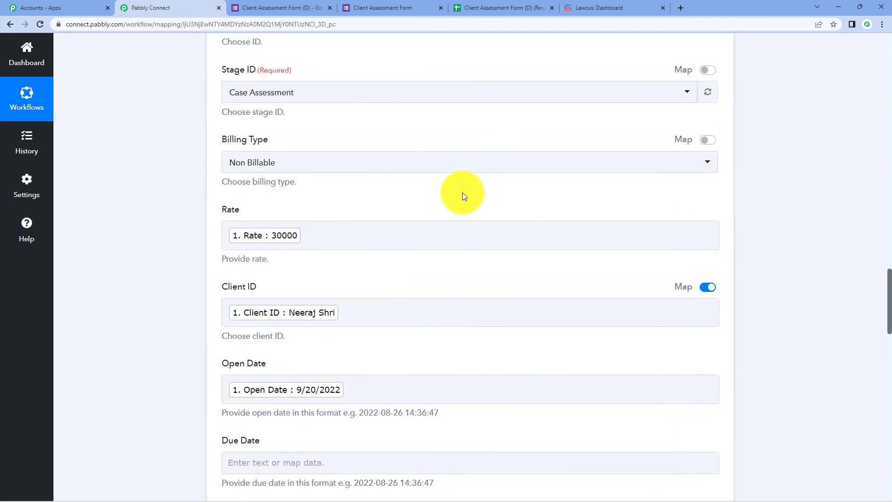
{"action": "scroll", "coordinate": [463, 200], "scroll_direction": "up", "scroll_amount": 10}
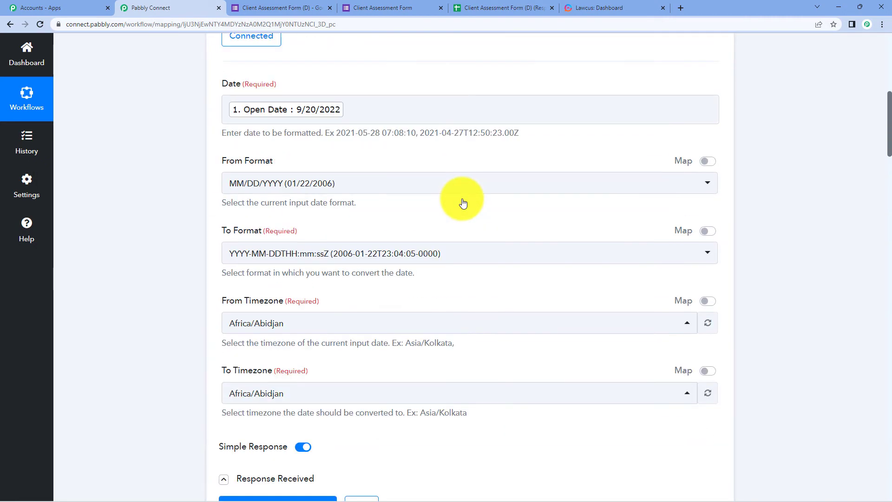
{"action": "left_click", "coordinate": [413, 254]}
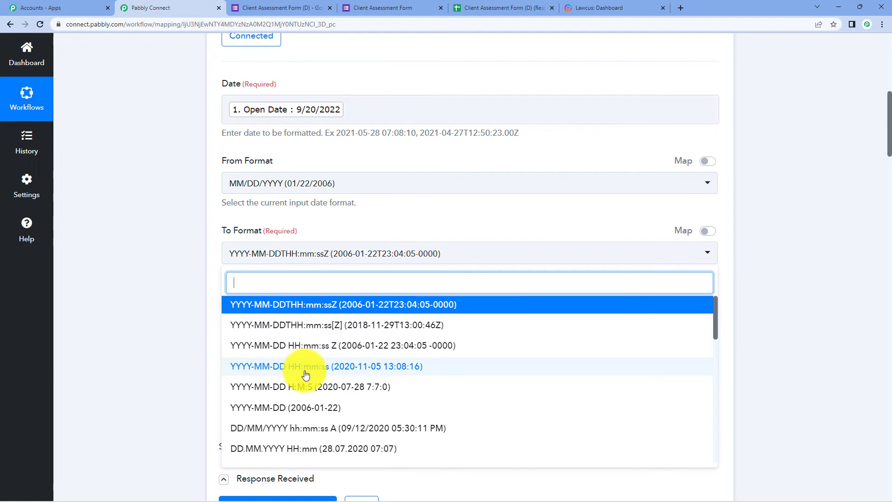
{"action": "left_click", "coordinate": [338, 366]}
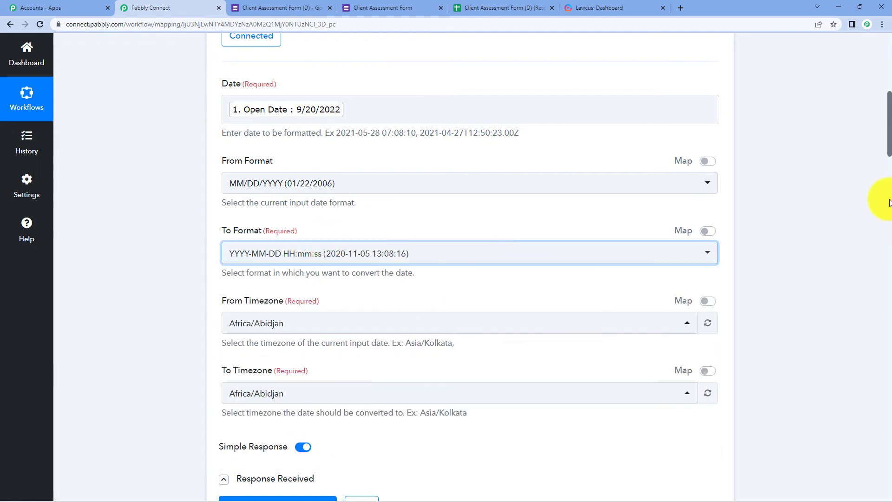
{"action": "scroll", "coordinate": [856, 205], "scroll_direction": "down", "scroll_amount": 4}
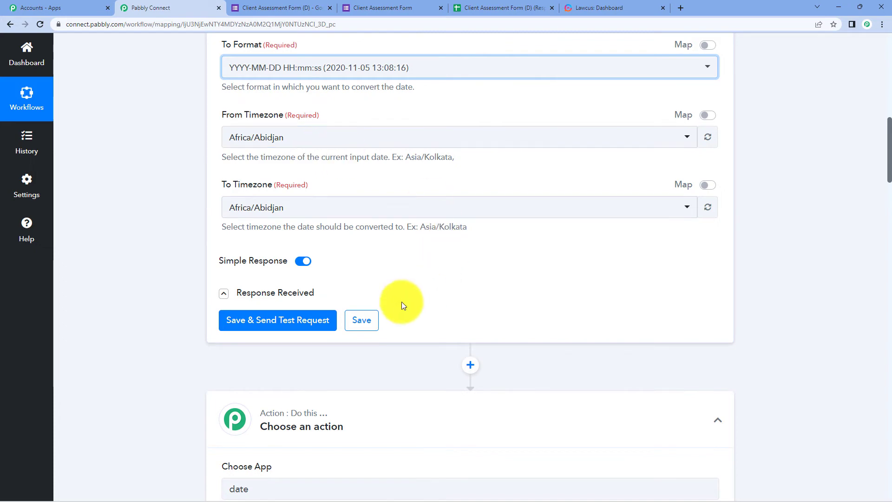
{"action": "left_click", "coordinate": [297, 320]}
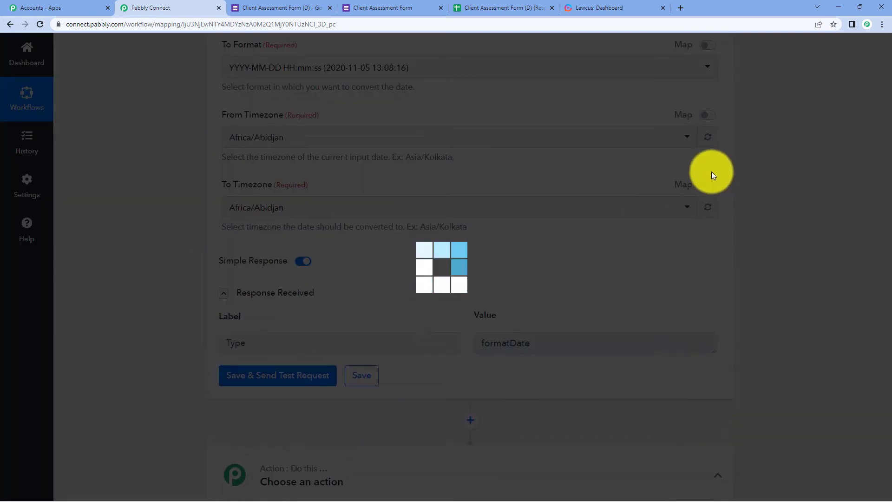
{"action": "scroll", "coordinate": [784, 176], "scroll_direction": "down", "scroll_amount": 2}
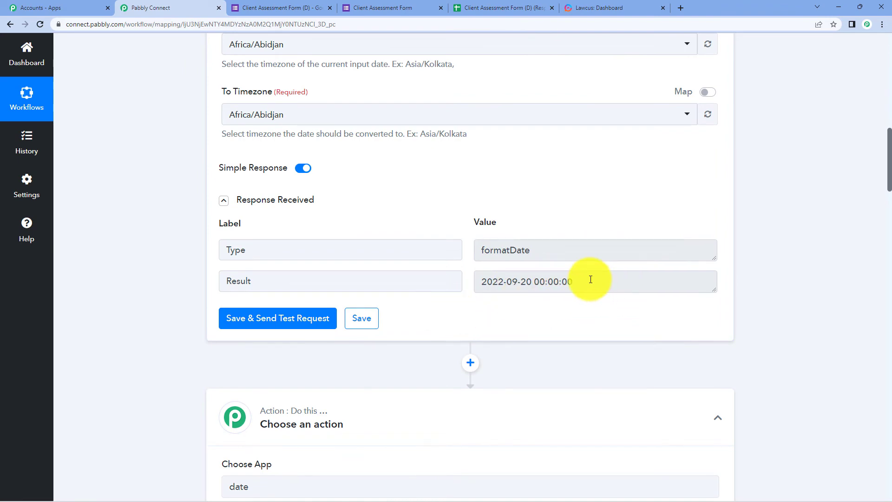
{"action": "scroll", "coordinate": [602, 274], "scroll_direction": "up", "scroll_amount": 10}
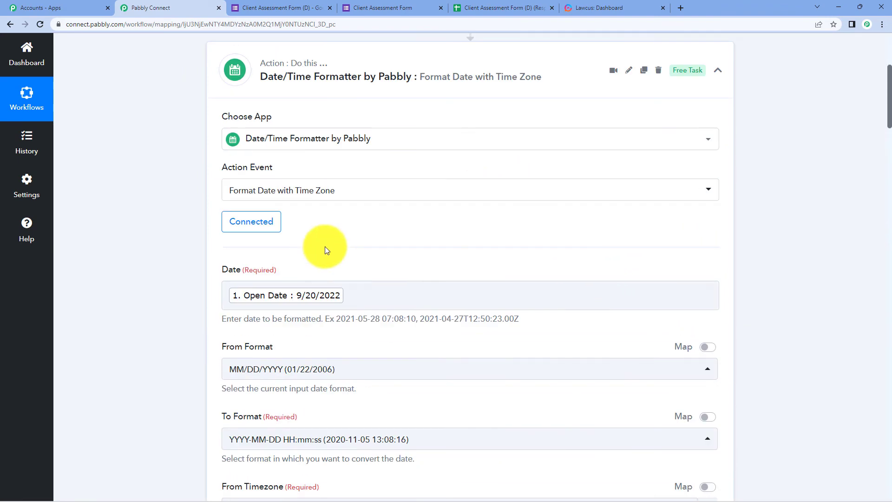
{"action": "scroll", "coordinate": [801, 218], "scroll_direction": "down", "scroll_amount": 15}
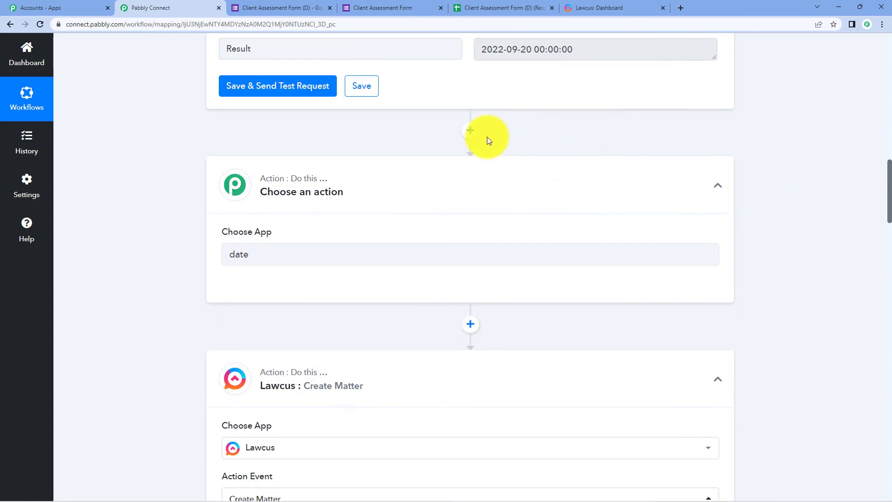
Make the empty step a Date/Time Formatter with the Format Date with Time Zone event
{"action": "left_click", "coordinate": [338, 254]}
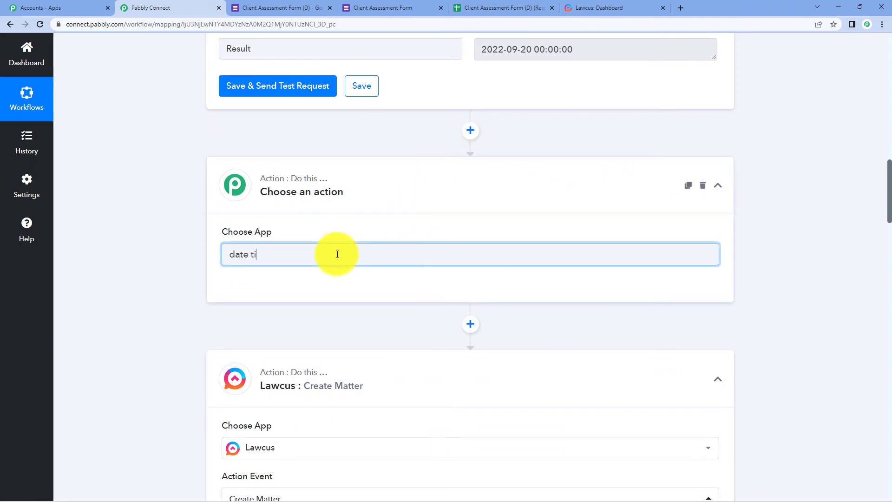
{"action": "key", "text": "BackSpace"}
{"action": "key", "text": "BackSpace"}
{"action": "type", "text": "t"}
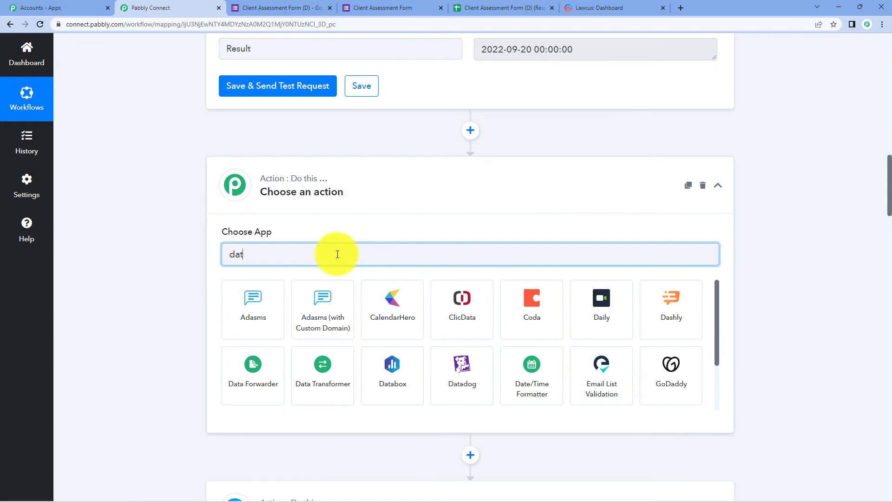
{"action": "type", "text": "e"}
{"action": "left_click", "coordinate": [263, 305]}
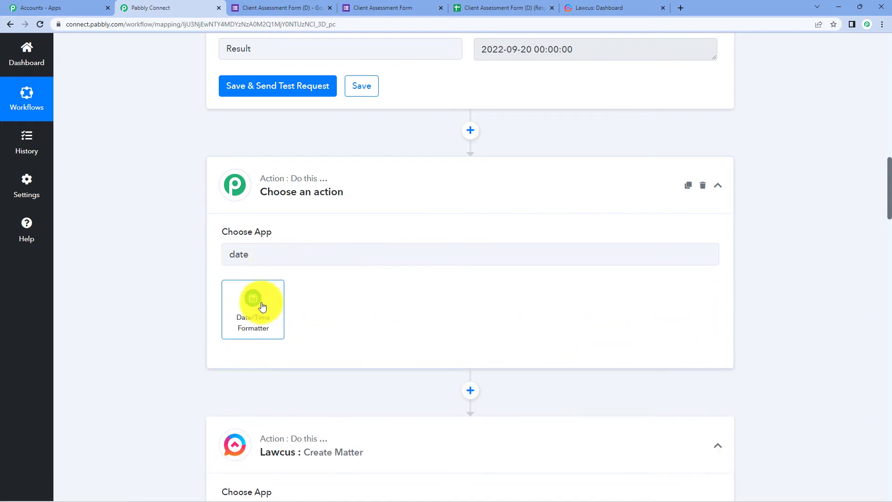
{"action": "left_click", "coordinate": [274, 219]}
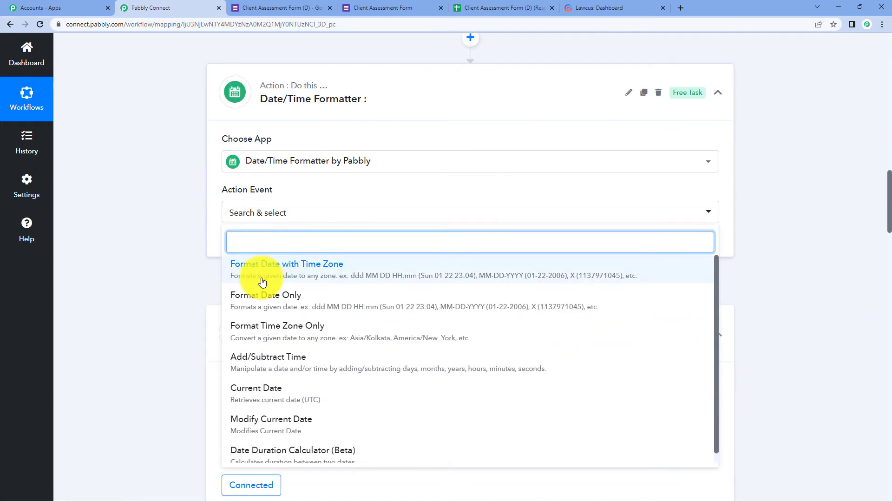
{"action": "left_click", "coordinate": [260, 275]}
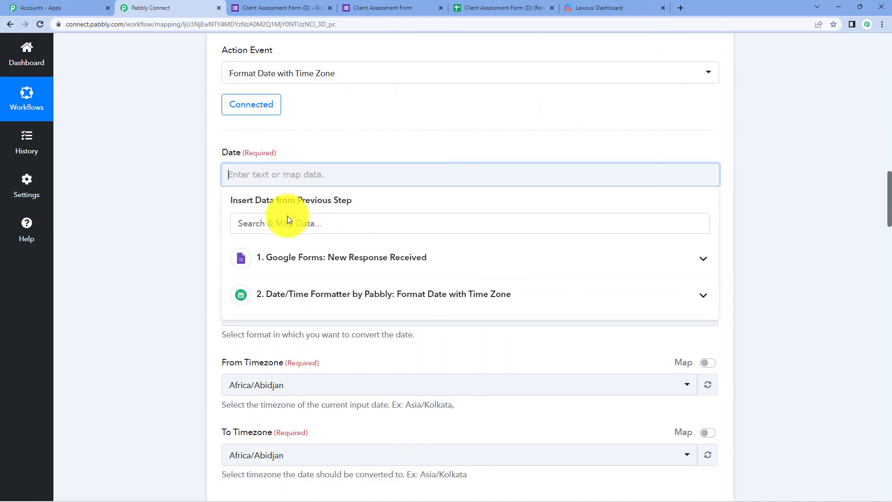
Map the form's Due Date and set its From Format to MM/DD/YYYY
{"action": "left_click", "coordinate": [260, 257]}
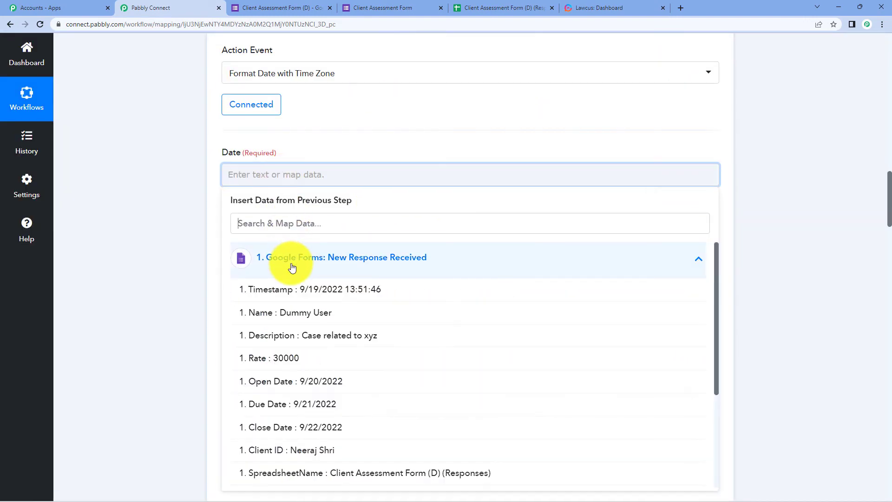
{"action": "left_click", "coordinate": [316, 405]}
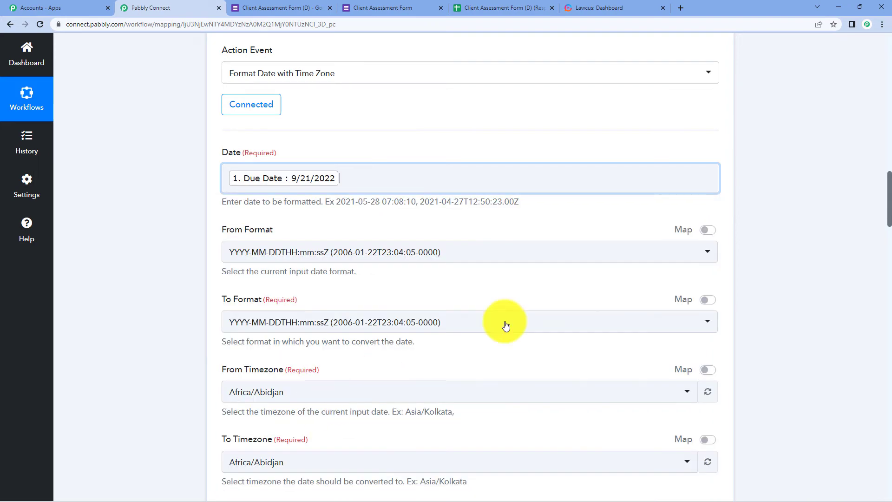
{"action": "left_click", "coordinate": [808, 192]}
{"action": "scroll", "coordinate": [807, 192], "scroll_direction": "down", "scroll_amount": 1}
{"action": "left_click", "coordinate": [433, 210]}
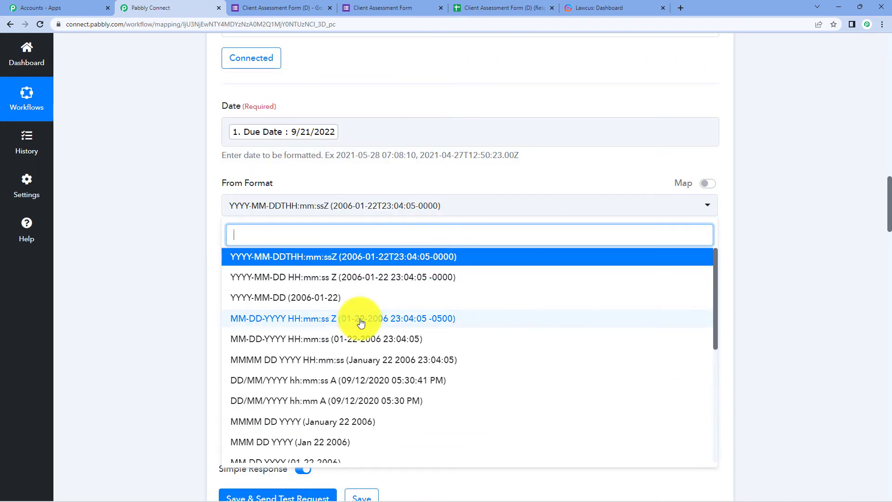
{"action": "scroll", "coordinate": [361, 320], "scroll_direction": "down", "scroll_amount": 1}
{"action": "scroll", "coordinate": [353, 334], "scroll_direction": "down", "scroll_amount": 1}
{"action": "left_click", "coordinate": [328, 390]}
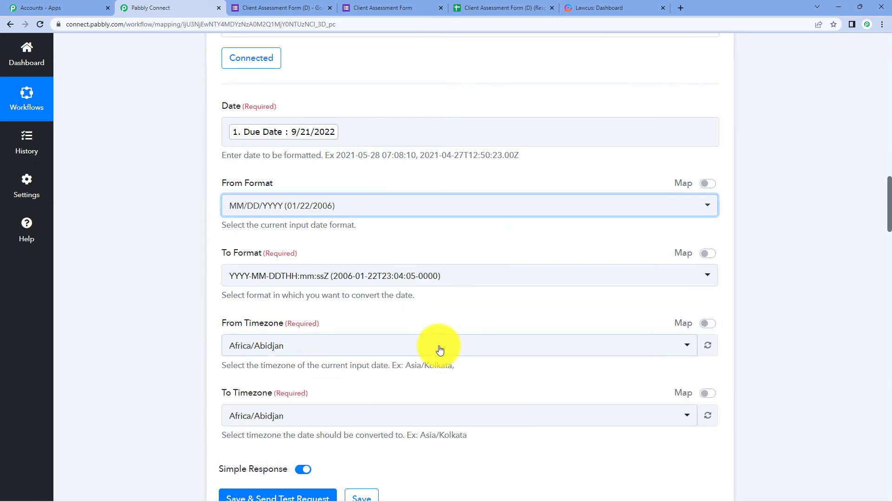
{"action": "left_click", "coordinate": [404, 275]}
{"action": "left_click", "coordinate": [358, 147]}
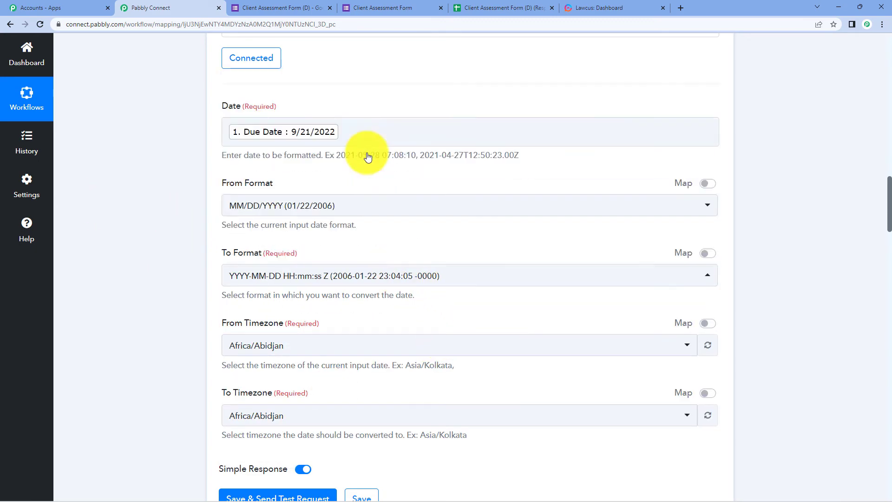
{"action": "scroll", "coordinate": [390, 186], "scroll_direction": "down", "scroll_amount": 3}
{"action": "left_click", "coordinate": [277, 359]}
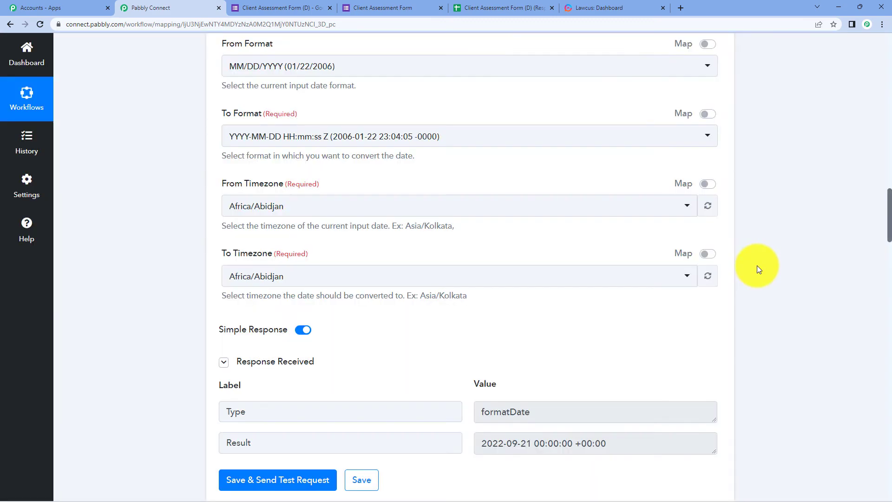
{"action": "scroll", "coordinate": [762, 259], "scroll_direction": "down", "scroll_amount": 6}
Insert a Date/Time Formatter step before Lawcus using Format Date with Time Zone
{"action": "left_click", "coordinate": [470, 200]}
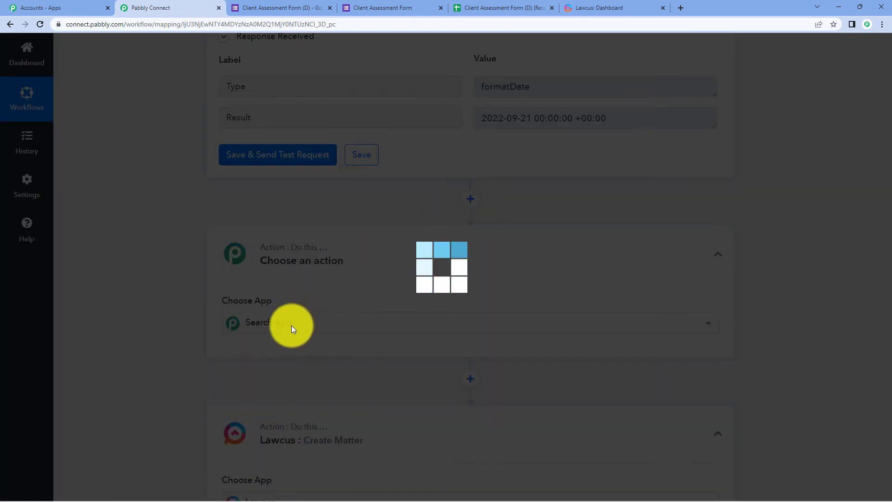
{"action": "left_click", "coordinate": [292, 325]}
{"action": "type", "text": "date"}
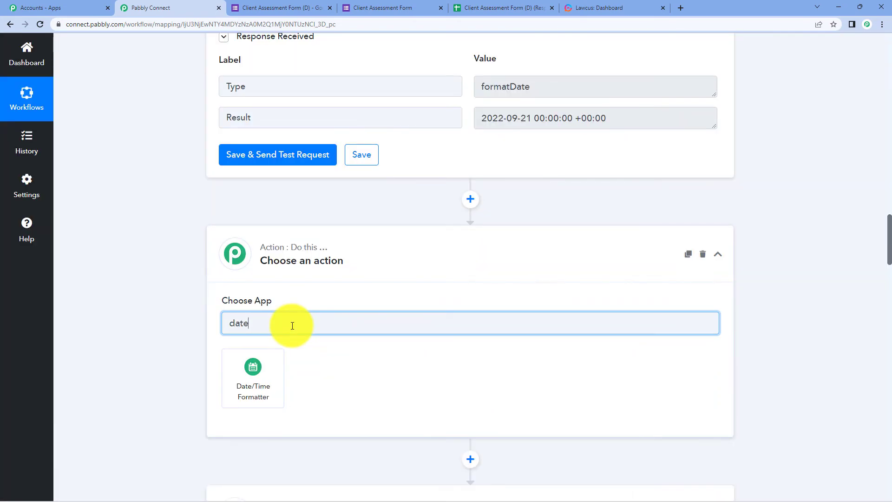
{"action": "left_click", "coordinate": [258, 391]}
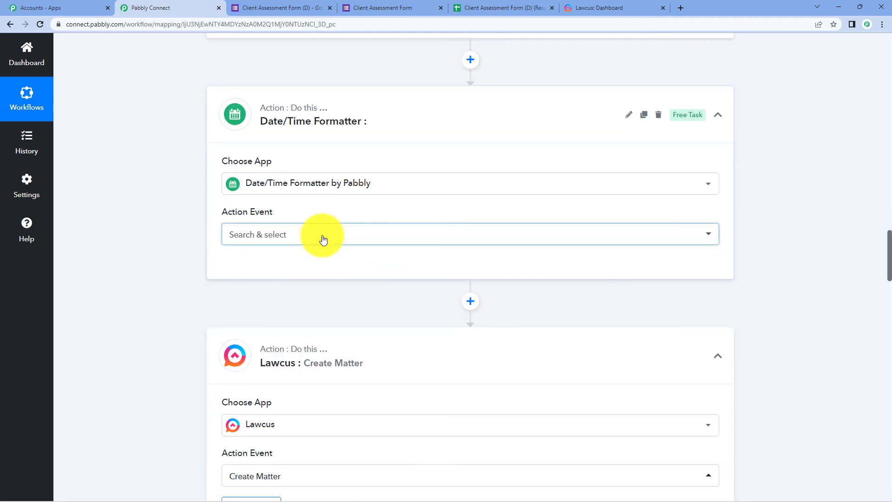
{"action": "left_click", "coordinate": [324, 239]}
{"action": "left_click", "coordinate": [314, 299]}
{"action": "left_click", "coordinate": [229, 274]}
Map the form's Close Date and set its From Format to MM/DD/YYYY
{"action": "scroll", "coordinate": [372, 245], "scroll_direction": "down", "scroll_amount": 4}
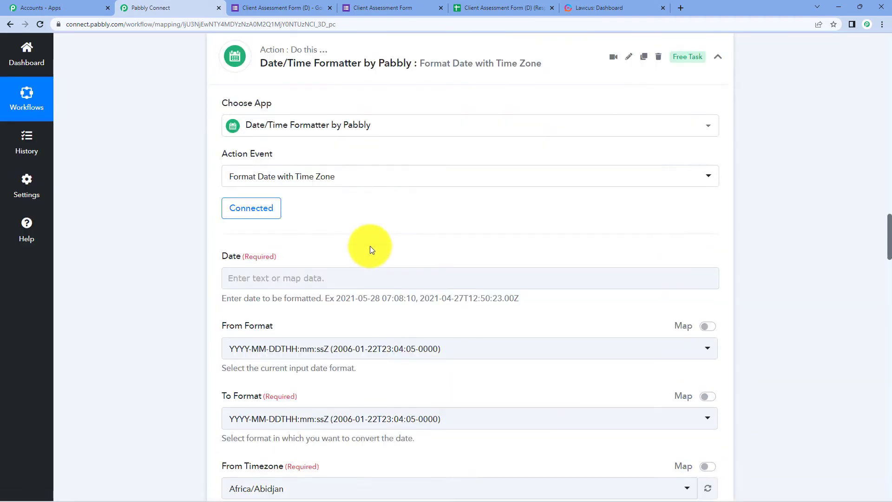
{"action": "left_click", "coordinate": [344, 153]}
{"action": "left_click", "coordinate": [325, 238]}
{"action": "left_click", "coordinate": [292, 403]}
{"action": "left_click", "coordinate": [225, 227]}
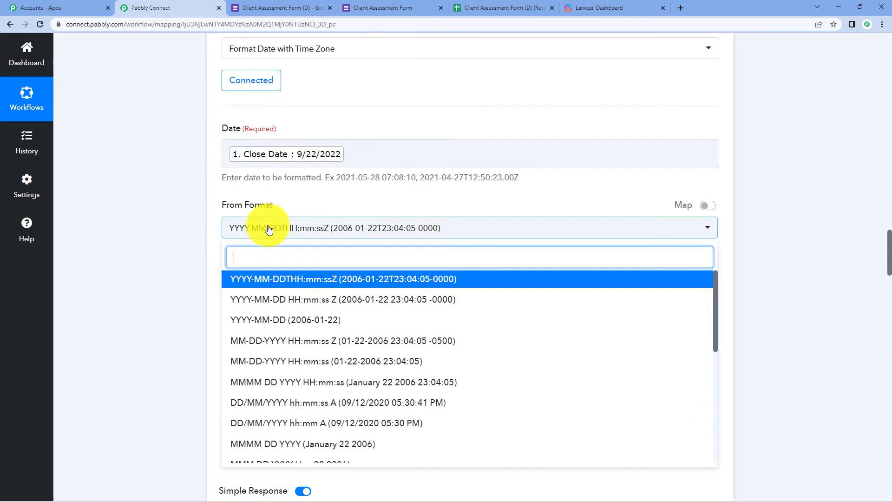
{"action": "scroll", "coordinate": [260, 341], "scroll_direction": "down", "scroll_amount": 3}
{"action": "left_click", "coordinate": [311, 346]}
{"action": "left_click", "coordinate": [364, 298]}
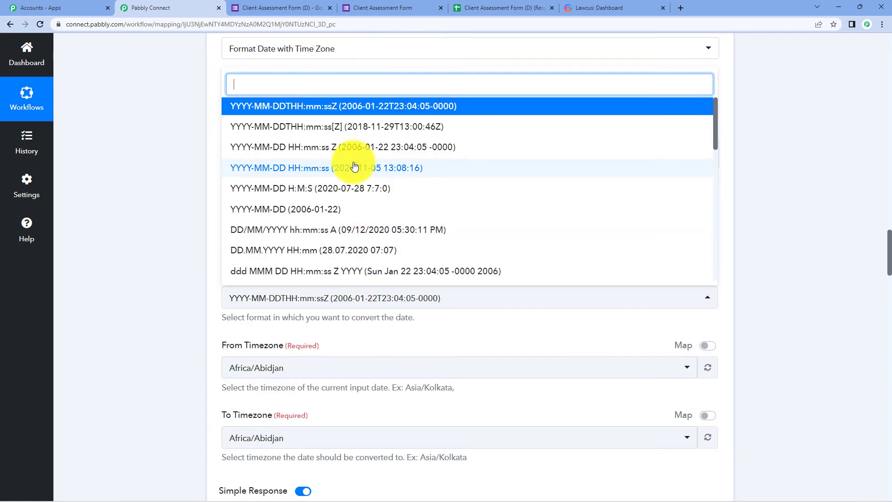
{"action": "left_click", "coordinate": [461, 170]}
{"action": "scroll", "coordinate": [160, 238], "scroll_direction": "down", "scroll_amount": 4}
{"action": "left_click", "coordinate": [270, 341]}
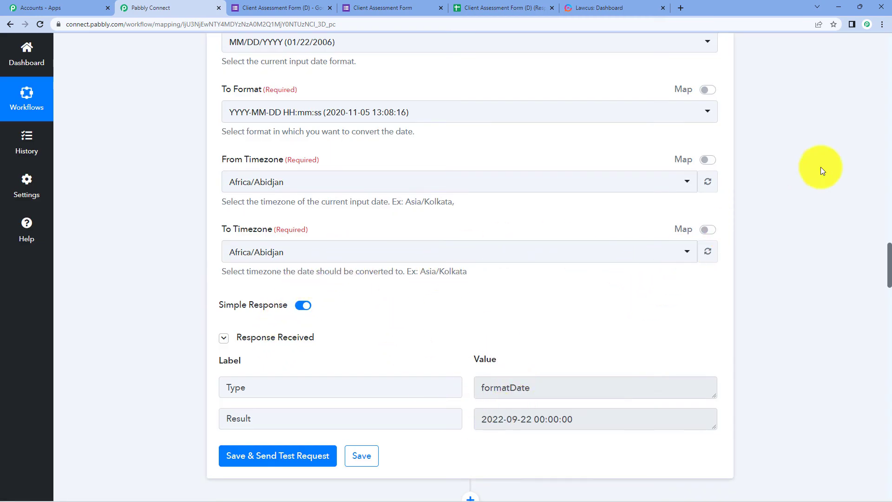
Save the Lawcus Create Matter step with Select Existing Connection, leaving the date fields empty
{"action": "scroll", "coordinate": [843, 150], "scroll_direction": "down", "scroll_amount": 9}
{"action": "scroll", "coordinate": [843, 149], "scroll_direction": "down", "scroll_amount": 4}
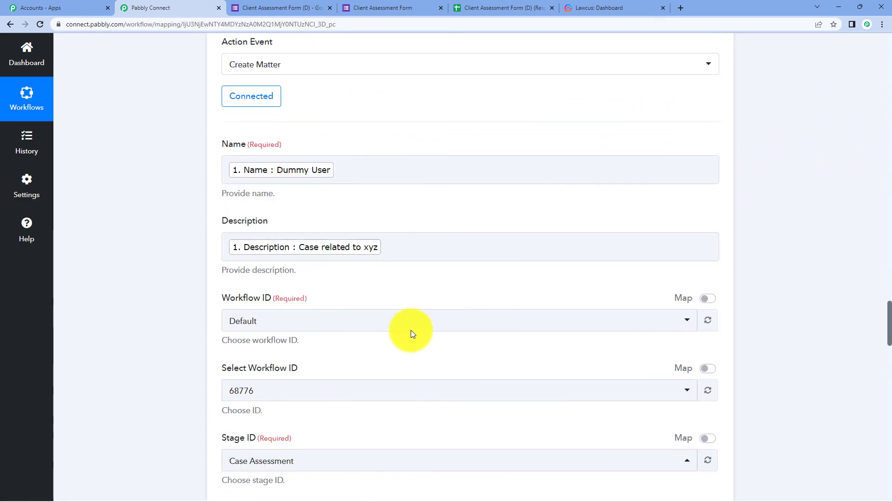
{"action": "scroll", "coordinate": [410, 330], "scroll_direction": "down", "scroll_amount": 9}
{"action": "scroll", "coordinate": [409, 323], "scroll_direction": "down", "scroll_amount": 5}
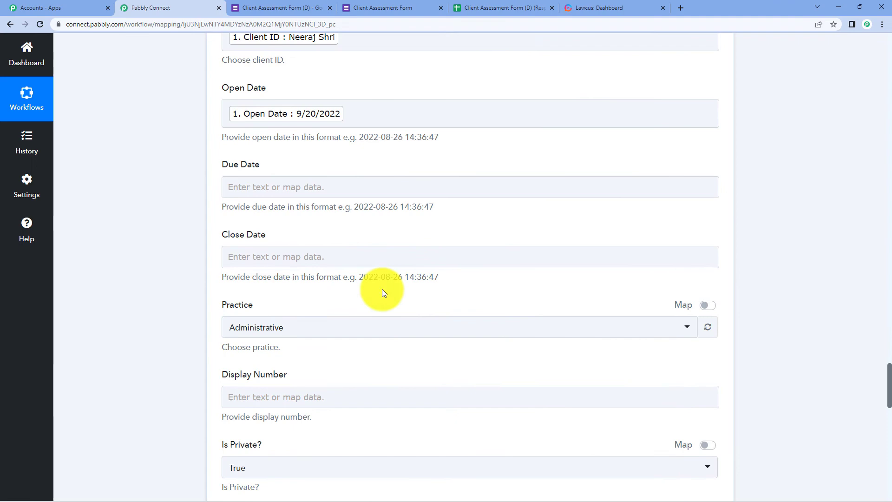
{"action": "left_click", "coordinate": [317, 190]}
{"action": "scroll", "coordinate": [729, 201], "scroll_direction": "up", "scroll_amount": 13}
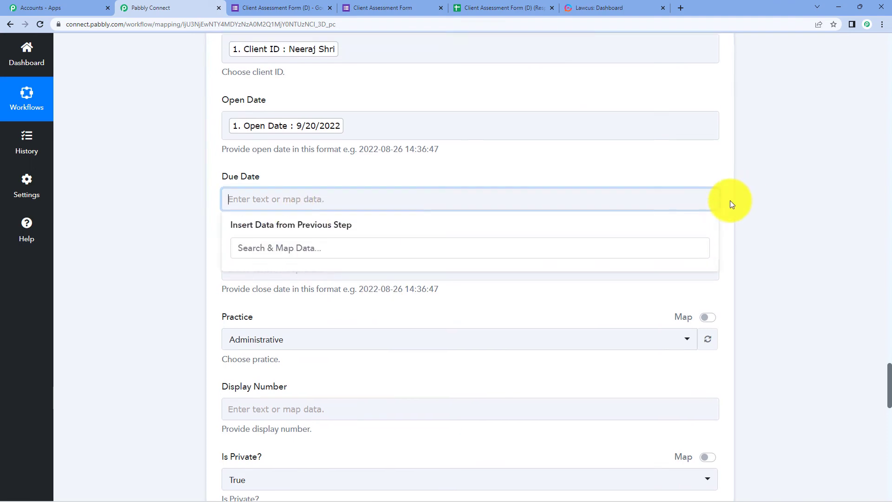
{"action": "scroll", "coordinate": [743, 245], "scroll_direction": "up", "scroll_amount": 6}
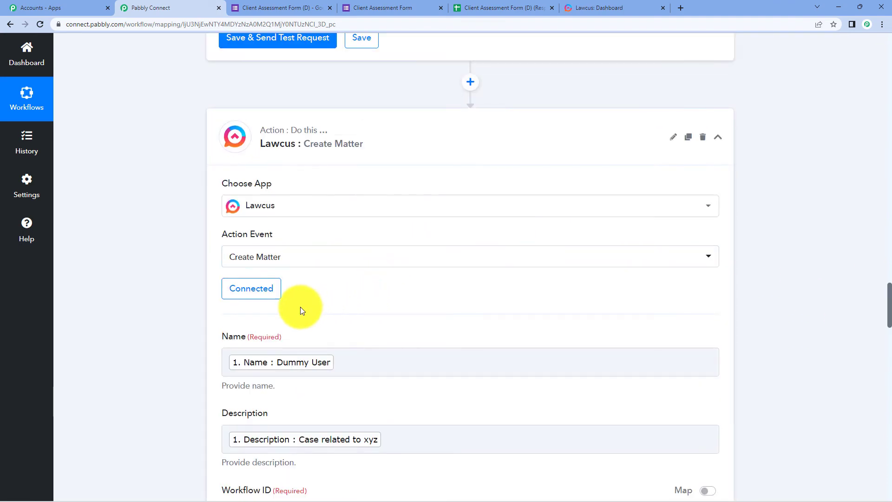
{"action": "left_click", "coordinate": [244, 291]}
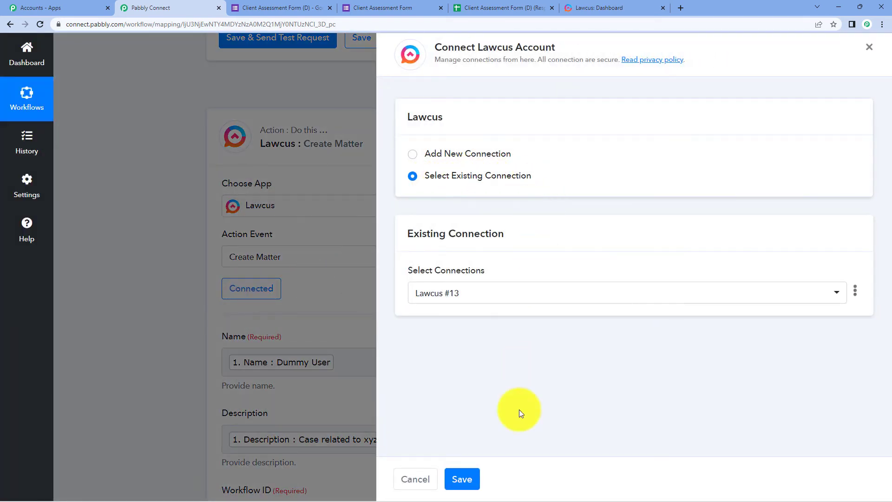
{"action": "left_click", "coordinate": [463, 479]}
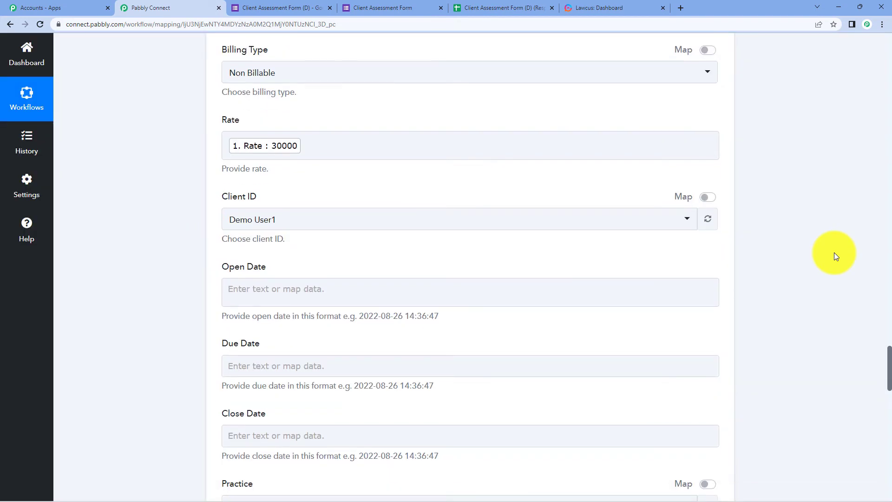
Map formatter step 2's Result into Open Date and step 3's Result into Due Date
{"action": "scroll", "coordinate": [493, 158], "scroll_direction": "down", "scroll_amount": 2}
{"action": "left_click", "coordinate": [312, 193]}
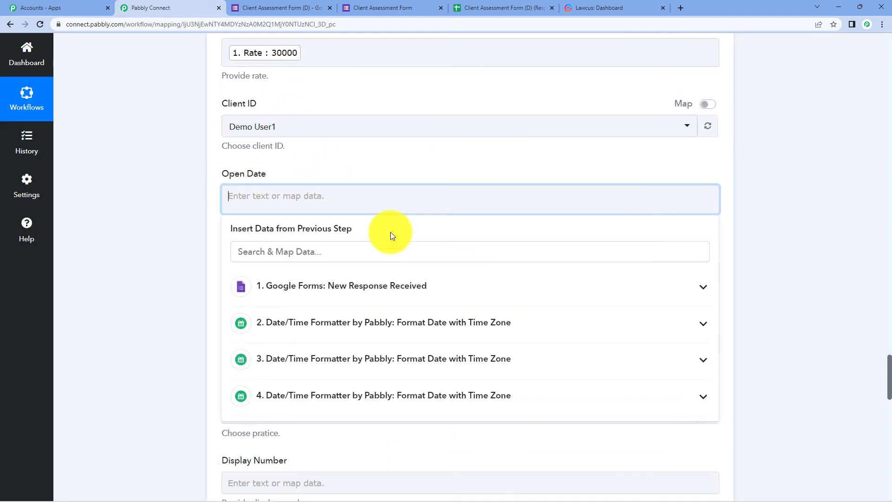
{"action": "left_click", "coordinate": [407, 322]}
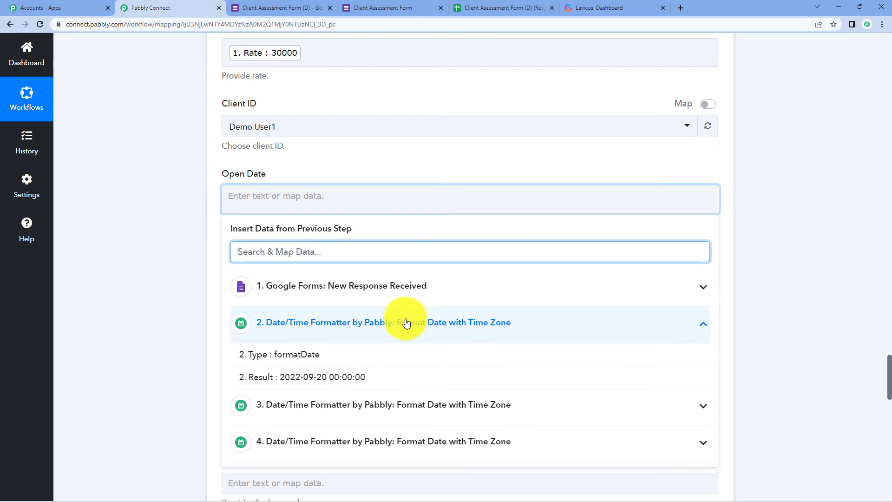
{"action": "left_click", "coordinate": [378, 378]}
{"action": "left_click", "coordinate": [787, 200]}
{"action": "scroll", "coordinate": [557, 195], "scroll_direction": "down", "scroll_amount": 2}
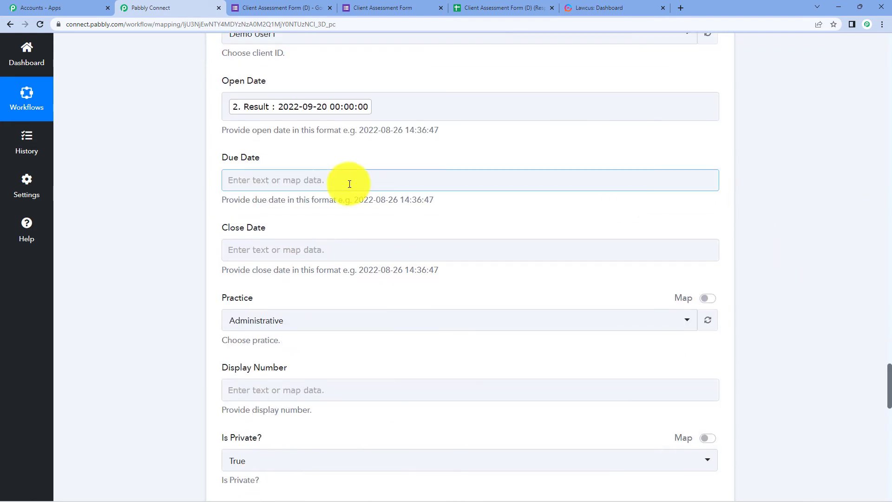
{"action": "left_click", "coordinate": [279, 182]}
{"action": "left_click", "coordinate": [357, 342]}
{"action": "left_click", "coordinate": [478, 389]}
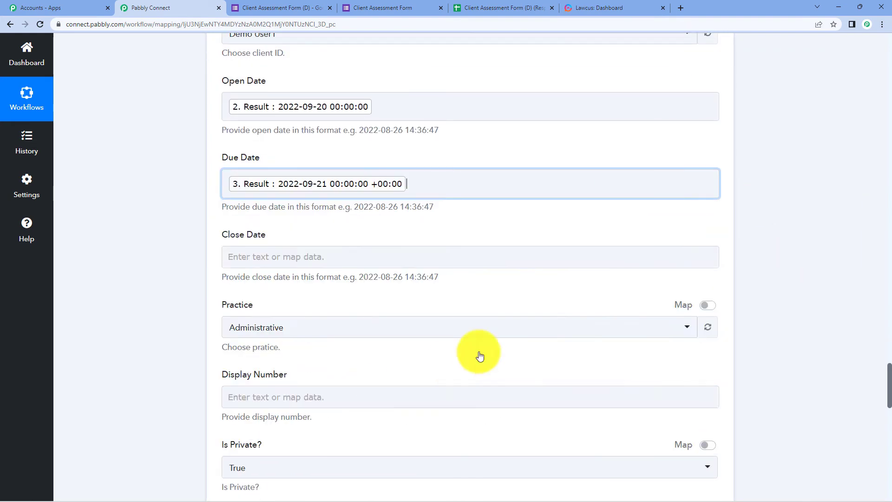
{"action": "left_click", "coordinate": [741, 187]}
Map formatter step 4's Result (2022-09-22) into the matter's Close Date
{"action": "scroll", "coordinate": [372, 142], "scroll_direction": "down", "scroll_amount": 3}
{"action": "left_click", "coordinate": [294, 119]}
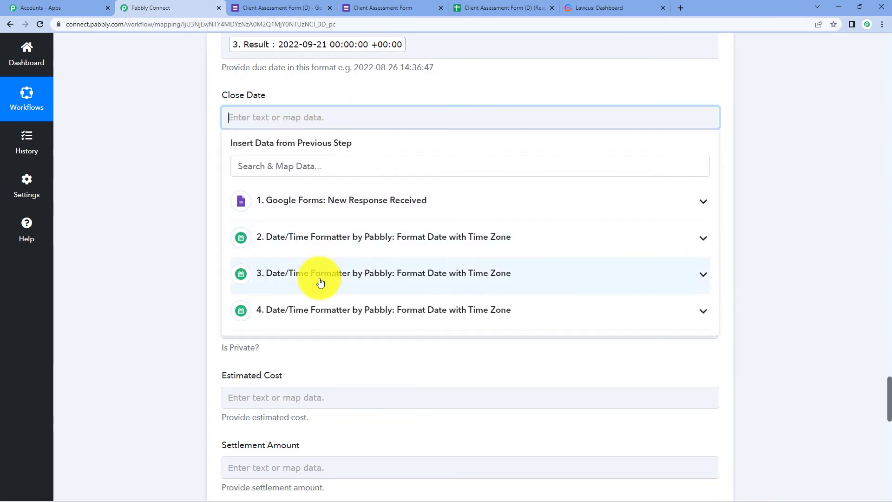
{"action": "left_click", "coordinate": [317, 308]}
{"action": "left_click", "coordinate": [319, 364]}
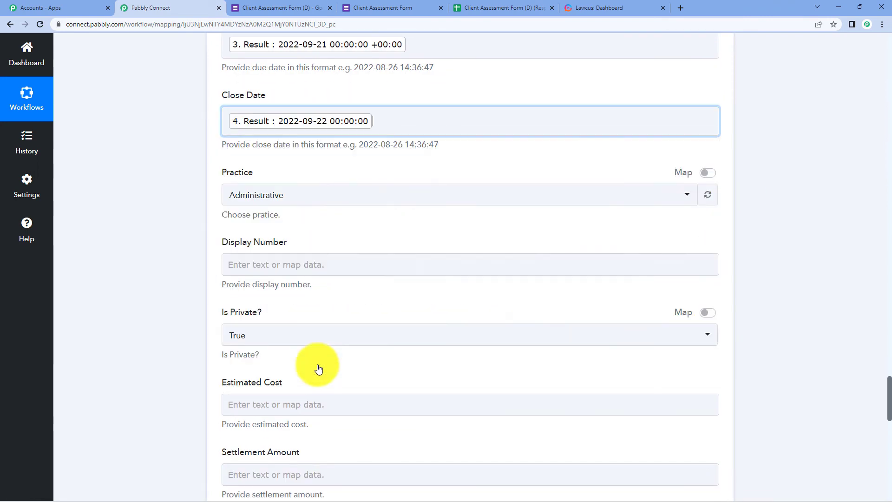
{"action": "left_click", "coordinate": [259, 92]}
{"action": "left_click", "coordinate": [757, 147]}
{"action": "scroll", "coordinate": [756, 147], "scroll_direction": "up", "scroll_amount": 1}
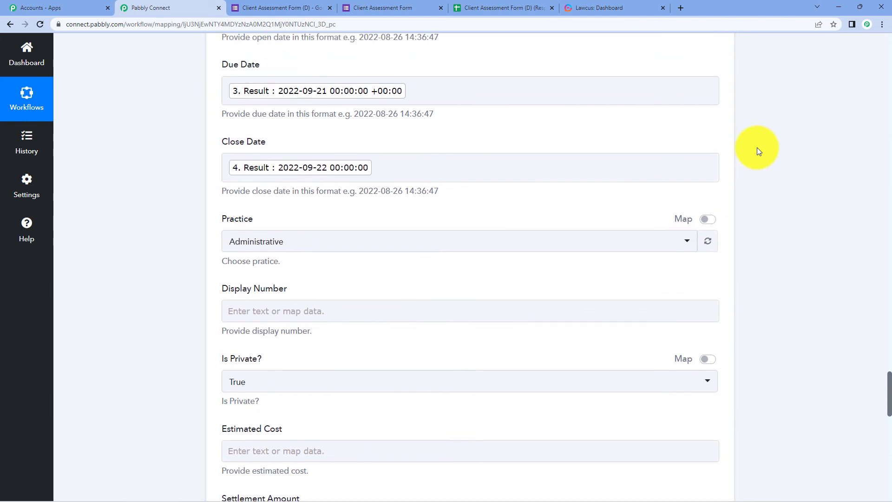
{"action": "scroll", "coordinate": [757, 147], "scroll_direction": "down", "scroll_amount": 1}
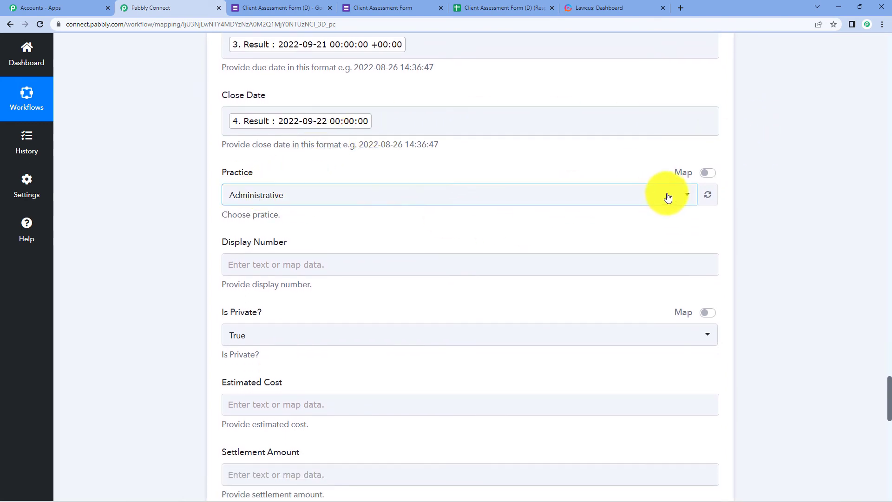
{"action": "left_click", "coordinate": [686, 199]}
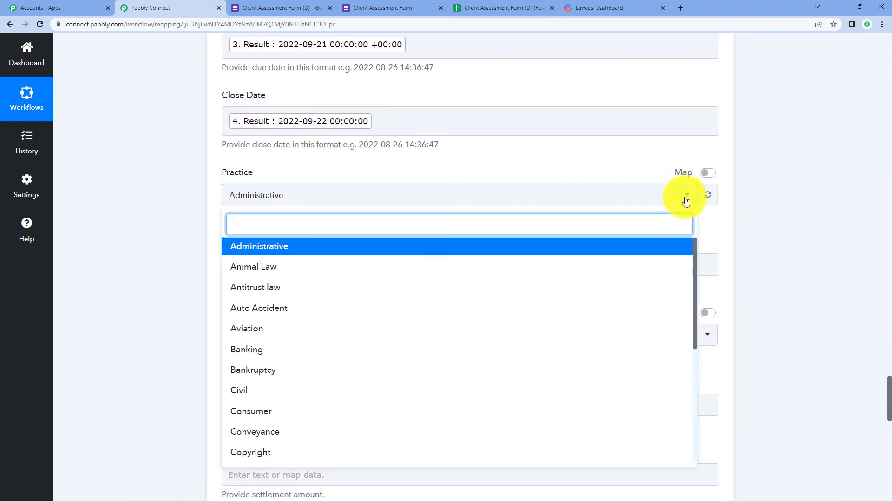
{"action": "left_click", "coordinate": [771, 199]}
{"action": "scroll", "coordinate": [847, 214], "scroll_direction": "down", "scroll_amount": 2}
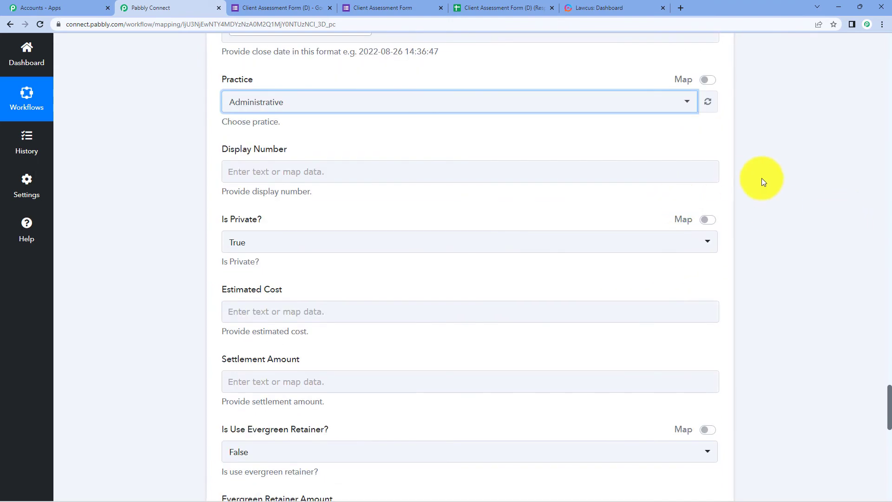
{"action": "scroll", "coordinate": [762, 178], "scroll_direction": "down", "scroll_amount": 2}
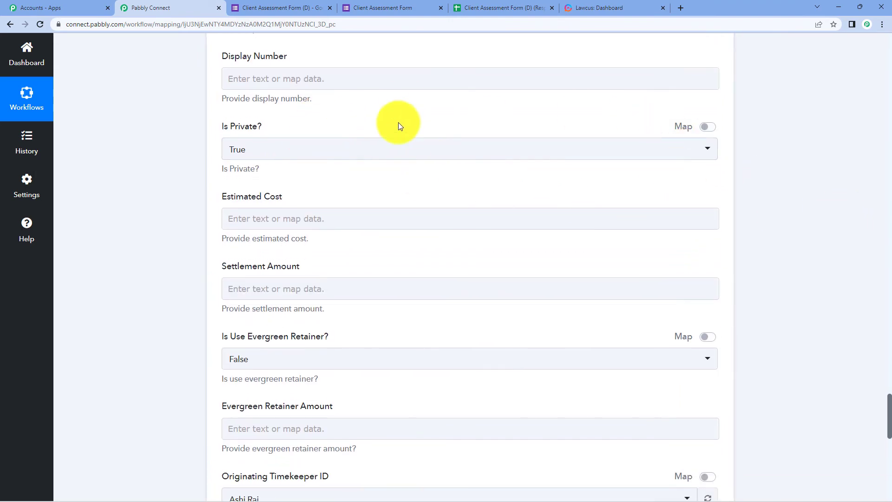
{"action": "scroll", "coordinate": [776, 174], "scroll_direction": "down", "scroll_amount": 3}
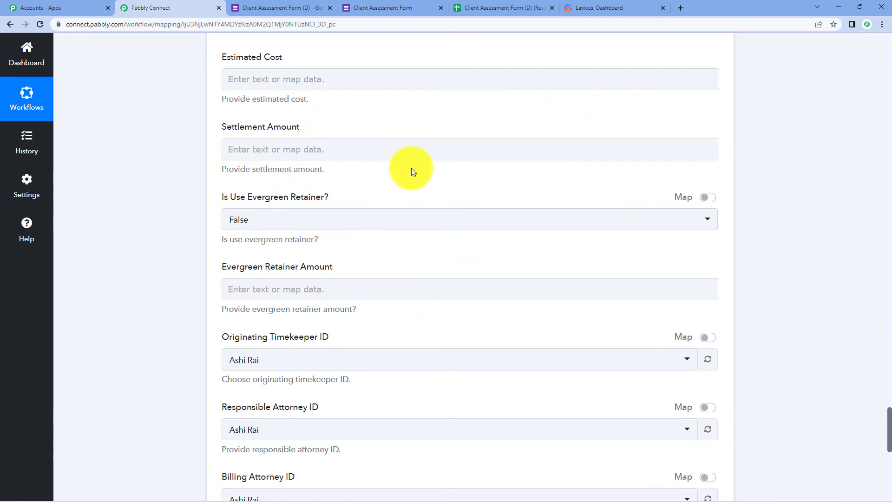
{"action": "scroll", "coordinate": [411, 168], "scroll_direction": "down", "scroll_amount": 2}
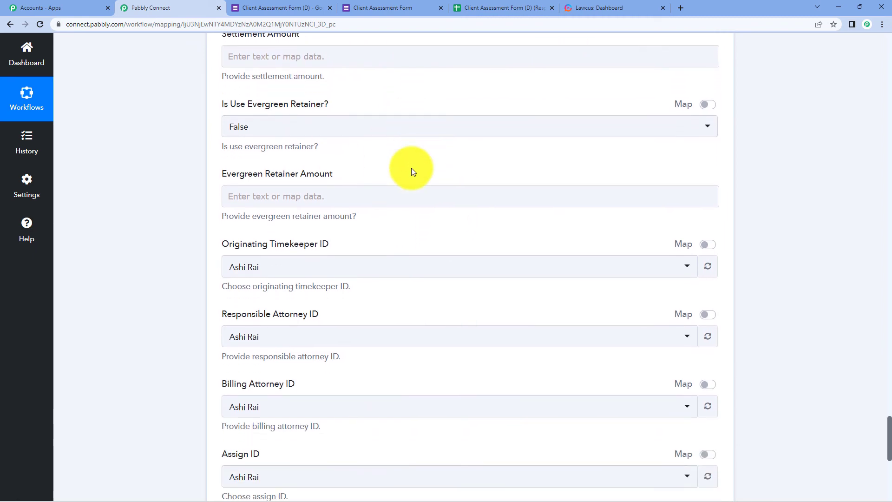
{"action": "scroll", "coordinate": [411, 168], "scroll_direction": "down", "scroll_amount": 3}
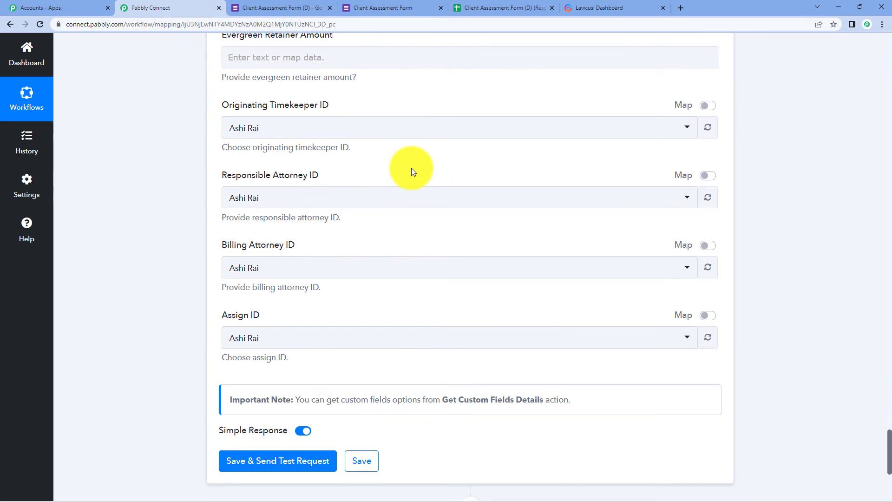
{"action": "scroll", "coordinate": [411, 168], "scroll_direction": "up", "scroll_amount": 4}
{"action": "scroll", "coordinate": [388, 211], "scroll_direction": "down", "scroll_amount": 3}
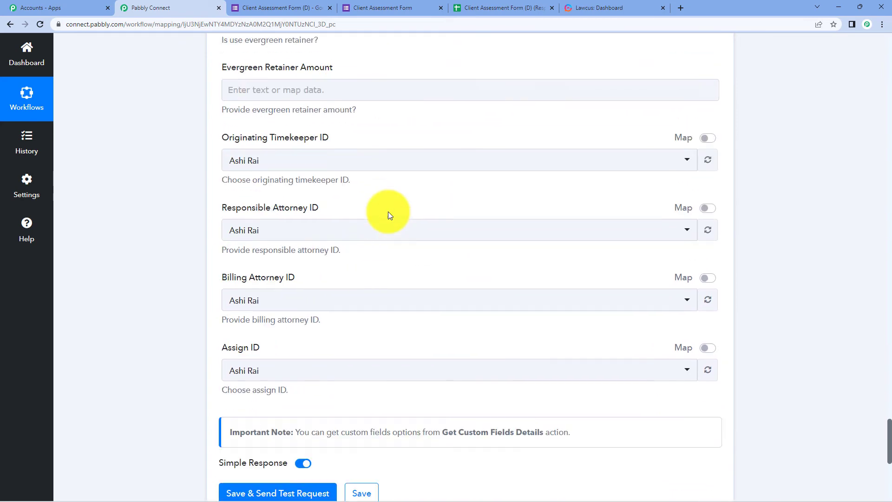
{"action": "scroll", "coordinate": [388, 211], "scroll_direction": "up", "scroll_amount": 10}
{"action": "scroll", "coordinate": [388, 211], "scroll_direction": "up", "scroll_amount": 5}
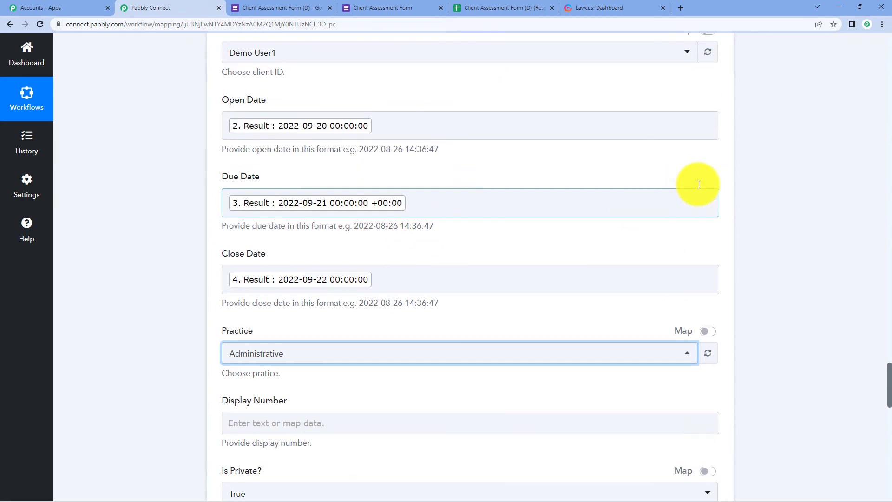
{"action": "scroll", "coordinate": [695, 185], "scroll_direction": "up", "scroll_amount": 10}
{"action": "scroll", "coordinate": [746, 178], "scroll_direction": "down", "scroll_amount": 15}
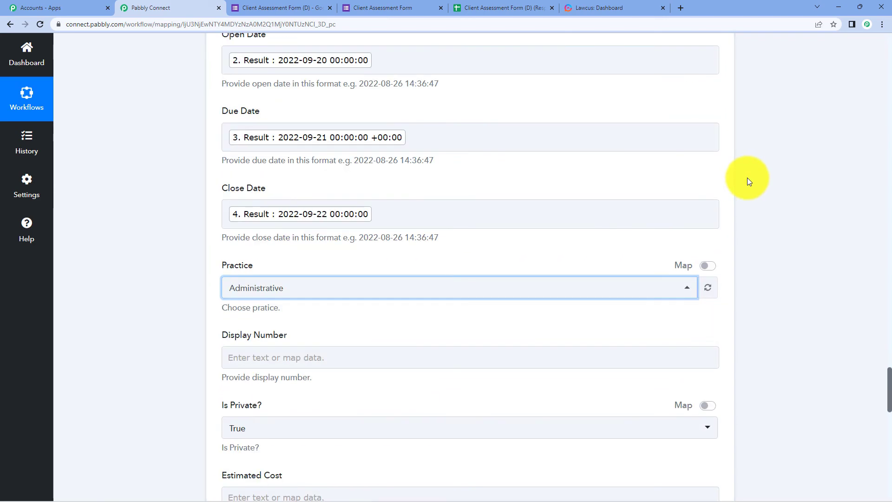
{"action": "scroll", "coordinate": [747, 179], "scroll_direction": "down", "scroll_amount": 13}
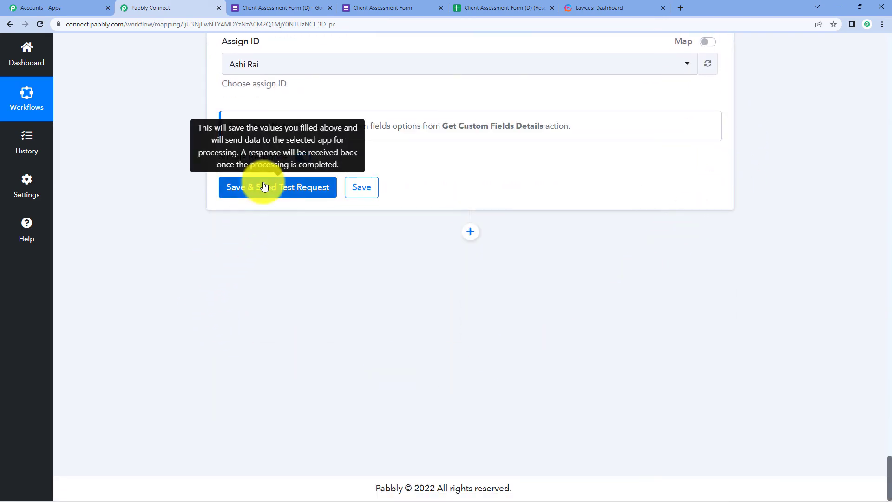
Send the Create Matter test request to Lawcus, review the returned dates, then switch to Lawcus Matters
{"action": "left_click", "coordinate": [263, 186]}
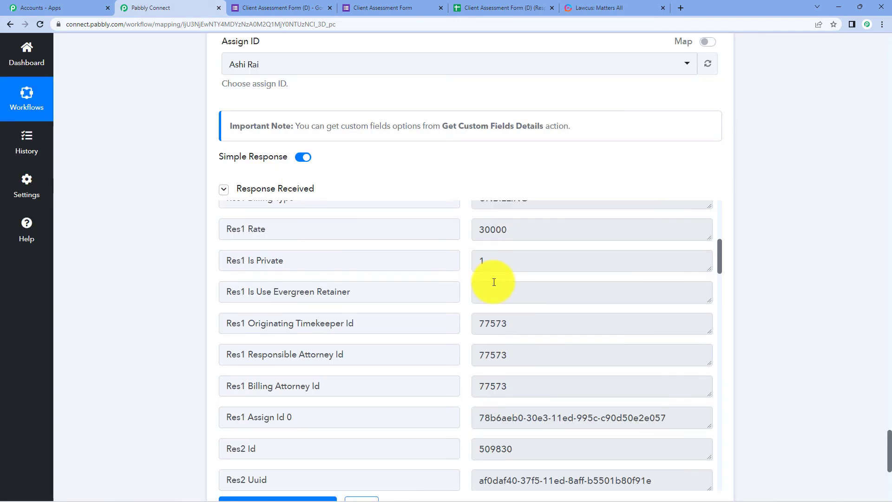
{"action": "scroll", "coordinate": [493, 282], "scroll_direction": "up", "scroll_amount": 7}
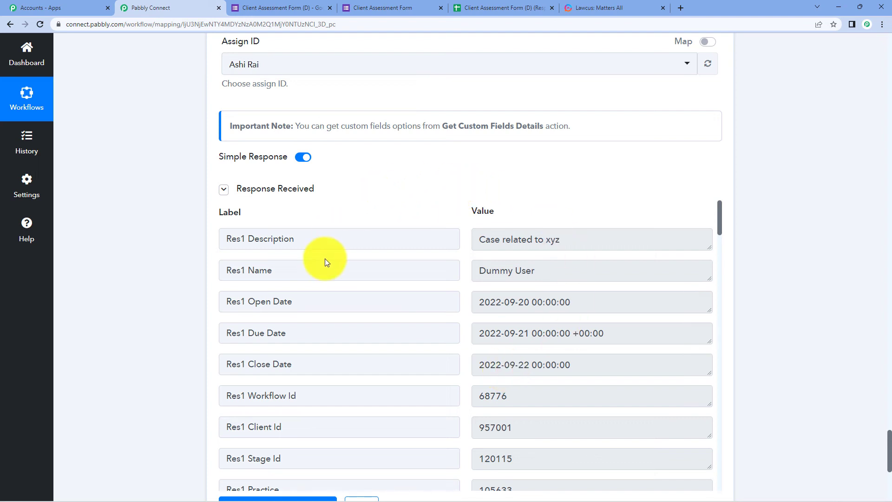
{"action": "left_click", "coordinate": [586, 8]}
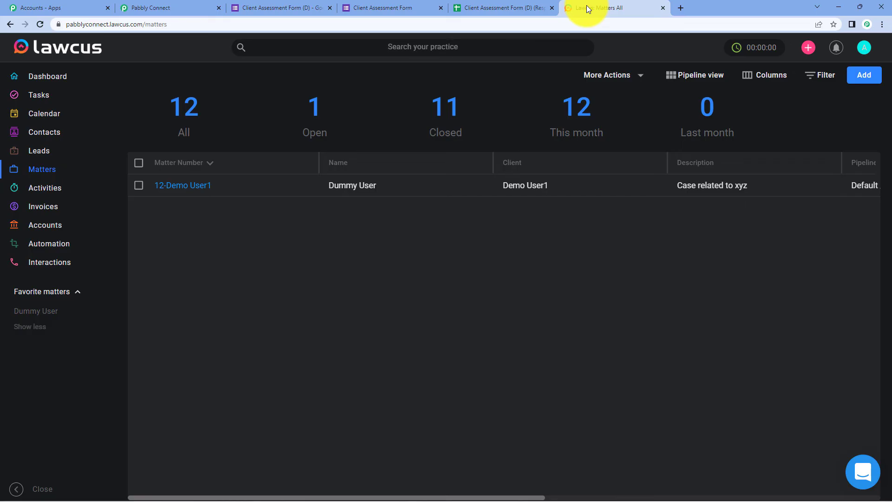
Refresh Lawcus Matters to confirm the 'Case related to xyz' matter, then return to Pabbly Connect
{"action": "left_click", "coordinate": [45, 164]}
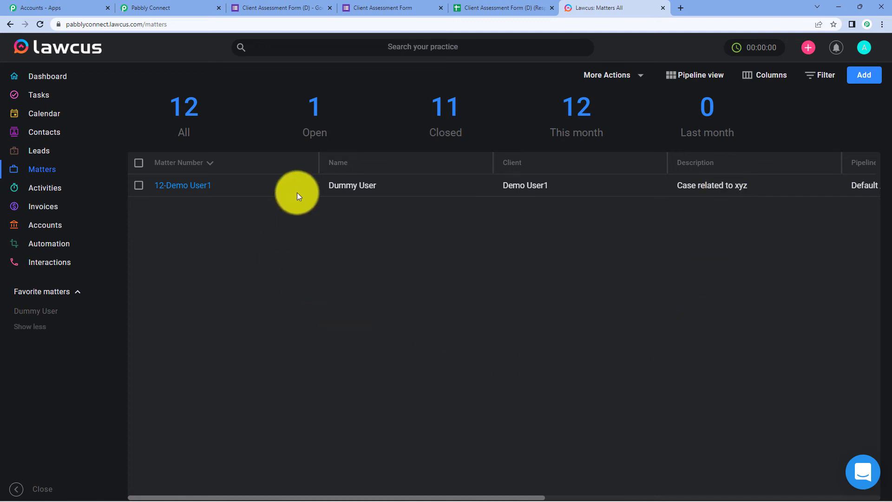
{"action": "left_click", "coordinate": [171, 7]}
Review the formatter and Create Matter results, then bring up the live Client Assessment Form
{"action": "scroll", "coordinate": [854, 232], "scroll_direction": "down", "scroll_amount": 1}
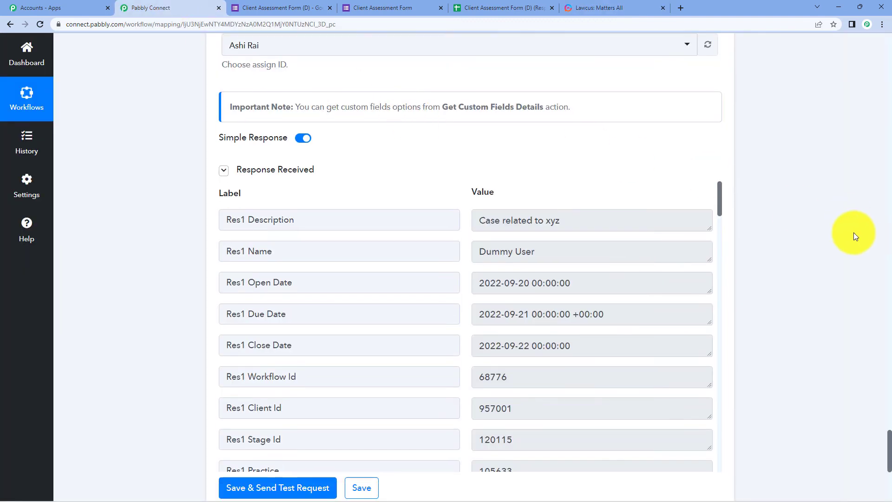
{"action": "scroll", "coordinate": [854, 232], "scroll_direction": "up", "scroll_amount": 1}
{"action": "scroll", "coordinate": [840, 278], "scroll_direction": "up", "scroll_amount": 20}
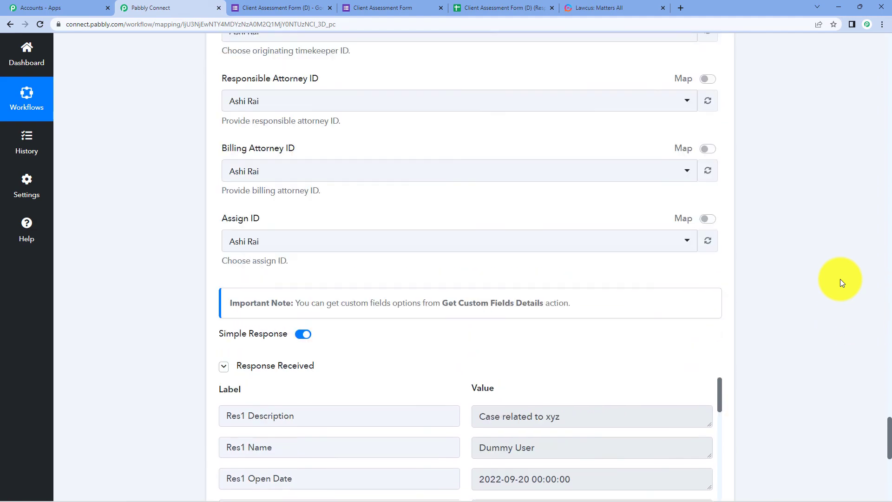
{"action": "scroll", "coordinate": [655, 259], "scroll_direction": "up", "scroll_amount": 20}
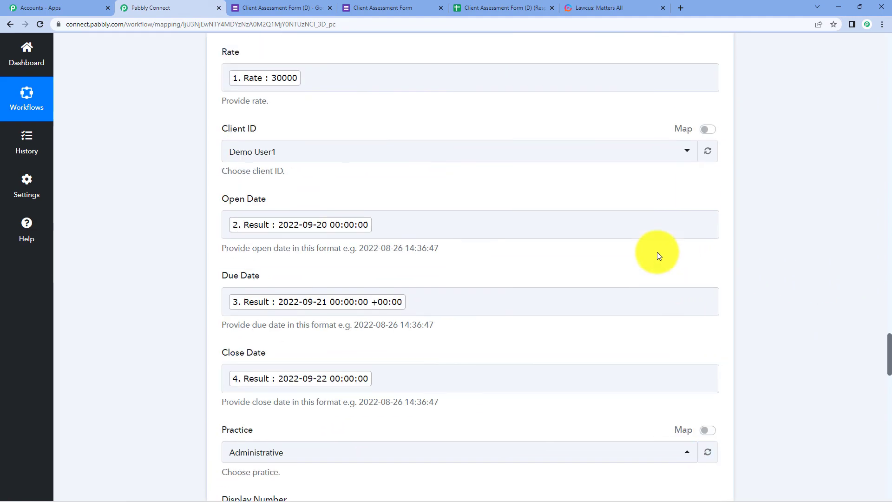
{"action": "scroll", "coordinate": [656, 263], "scroll_direction": "up", "scroll_amount": 20}
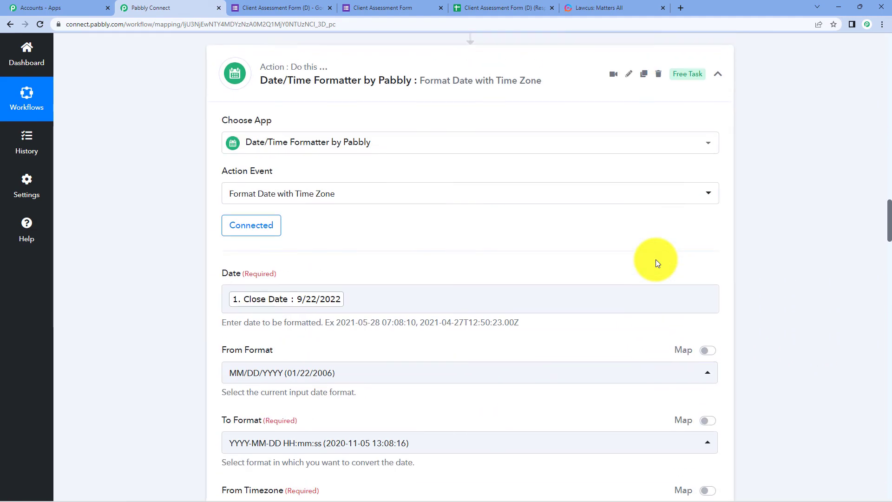
{"action": "left_click", "coordinate": [260, 5]}
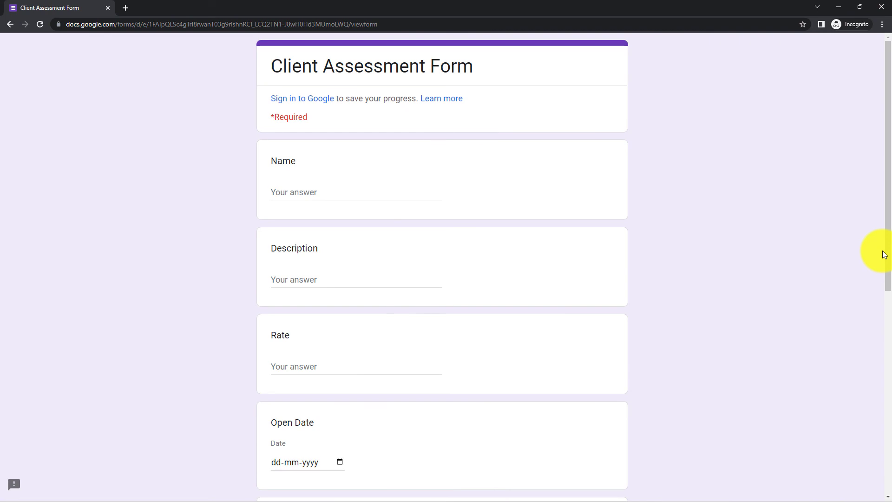
Enter Name 'Test user', Description 'Test' and Rate 123456 in the form
{"action": "left_click", "coordinate": [396, 193]}
{"action": "type", "text": "Test user"}
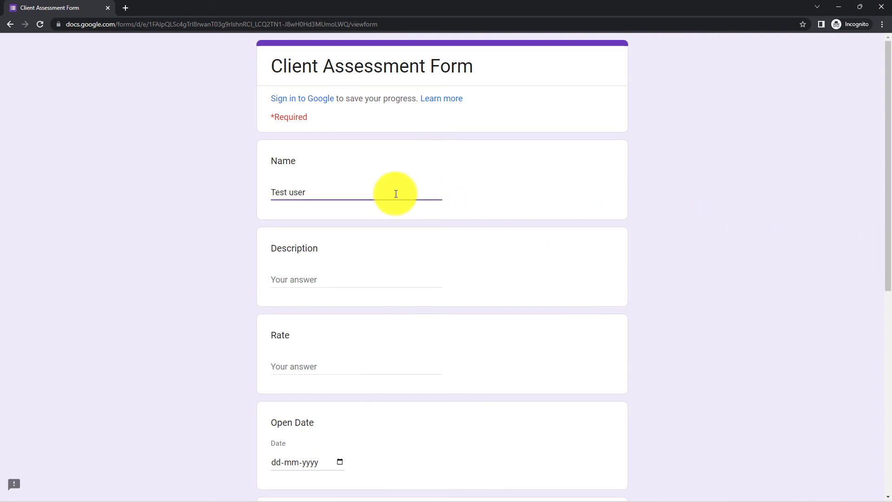
{"action": "left_click", "coordinate": [341, 278]}
{"action": "type", "text": "Test"}
{"action": "scroll", "coordinate": [340, 277], "scroll_direction": "down", "scroll_amount": 2}
{"action": "left_click", "coordinate": [340, 277]}
{"action": "type", "text": "123456"}
{"action": "scroll", "coordinate": [341, 278], "scroll_direction": "down", "scroll_amount": 3}
Set Open, Due and Close Dates to 23, 24 and 25 September 2022
{"action": "left_click", "coordinate": [340, 230]}
{"action": "left_click", "coordinate": [338, 321]}
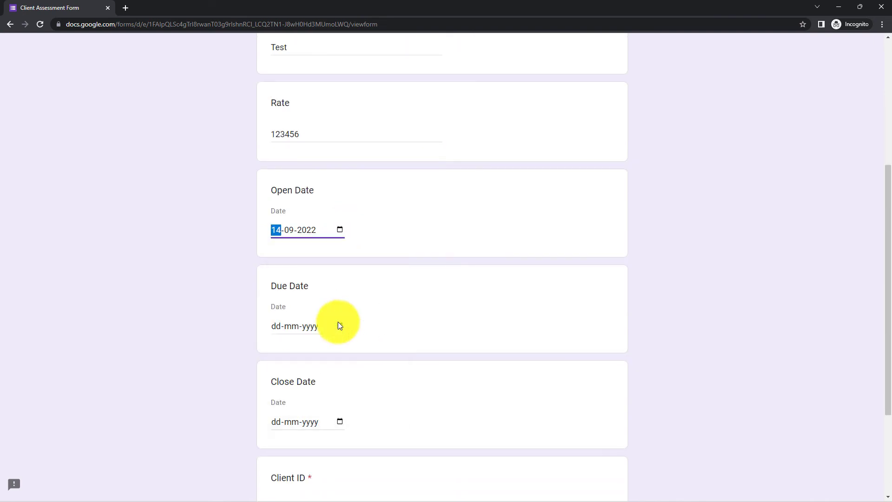
{"action": "left_click", "coordinate": [338, 321]}
{"action": "left_click", "coordinate": [368, 440]}
{"action": "left_click", "coordinate": [339, 229]}
{"action": "left_click", "coordinate": [371, 341]}
{"action": "left_click", "coordinate": [341, 323]}
{"action": "left_click", "coordinate": [367, 440]}
{"action": "left_click", "coordinate": [342, 423]}
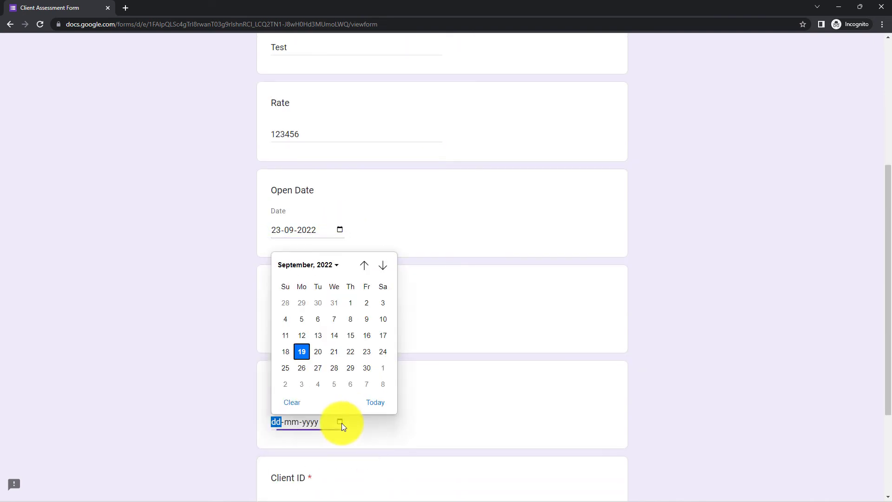
{"action": "left_click", "coordinate": [287, 368]}
Fill in the Client ID with the client's name and submit the form
{"action": "scroll", "coordinate": [302, 367], "scroll_direction": "down", "scroll_amount": 3}
{"action": "left_click", "coordinate": [320, 366]}
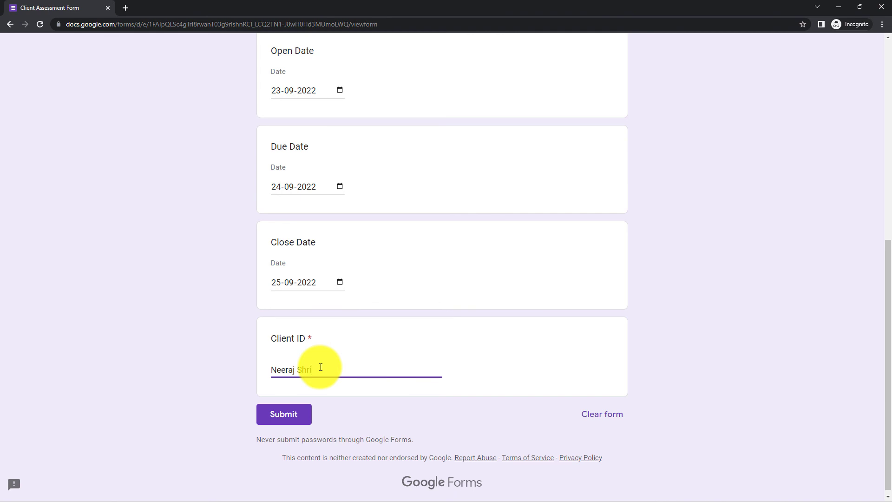
{"action": "key", "text": "Return"}
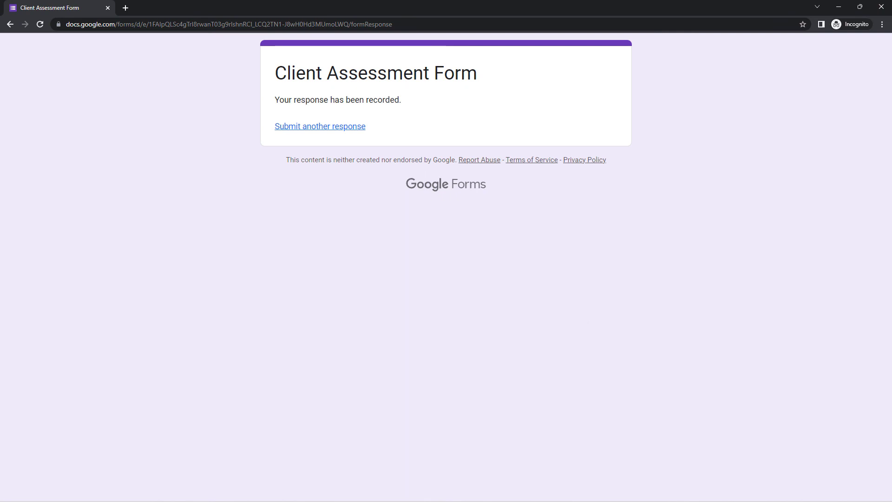
{"action": "mouse_move", "coordinate": [702, 501]}
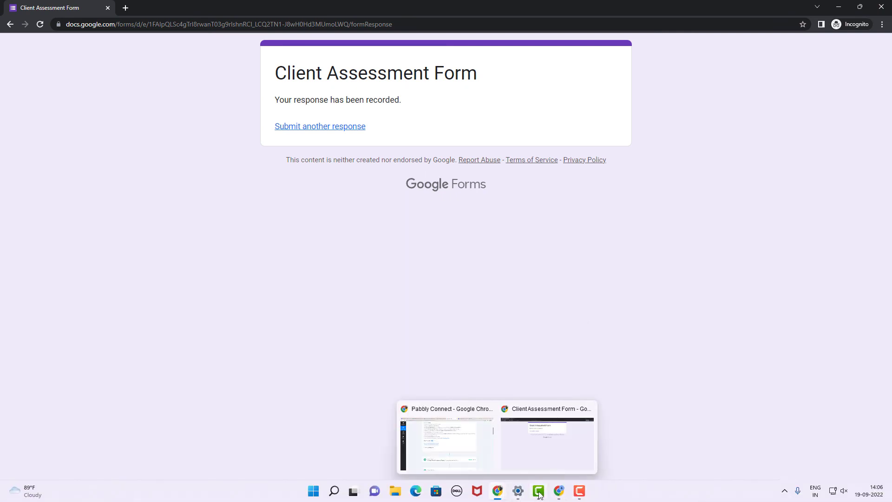
Check Lawcus Matters for the new 'Test user' matter, then return to the workflow editor
{"action": "mouse_move", "coordinate": [559, 491]}
{"action": "left_click", "coordinate": [569, 443]}
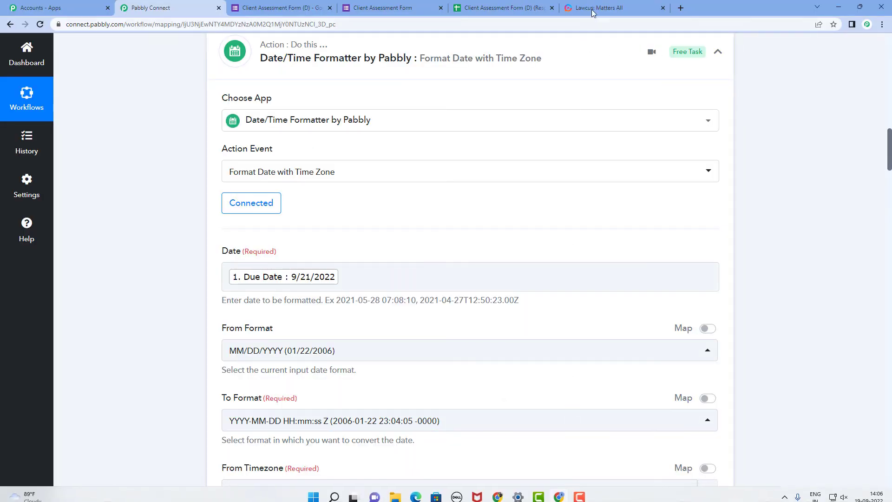
{"action": "left_click", "coordinate": [618, 8]}
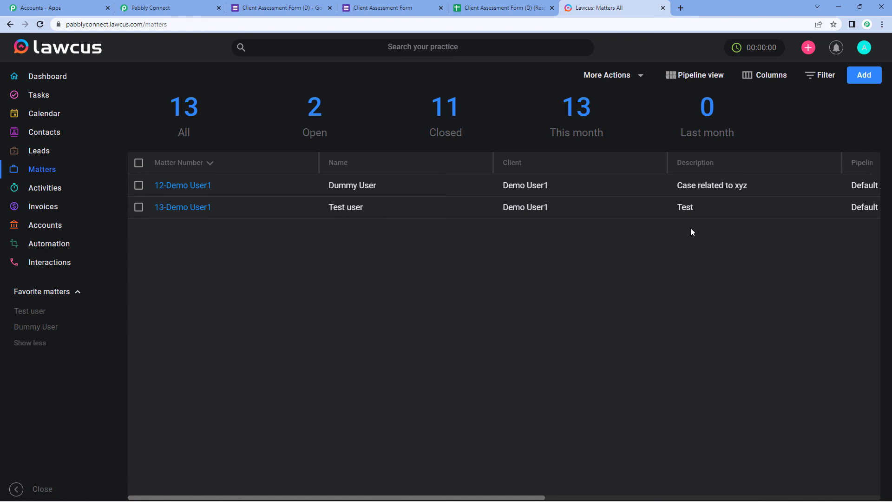
{"action": "left_click", "coordinate": [153, 8]}
Collapse the first and third date formatter cards
{"action": "scroll", "coordinate": [468, 186], "scroll_direction": "up", "scroll_amount": 6}
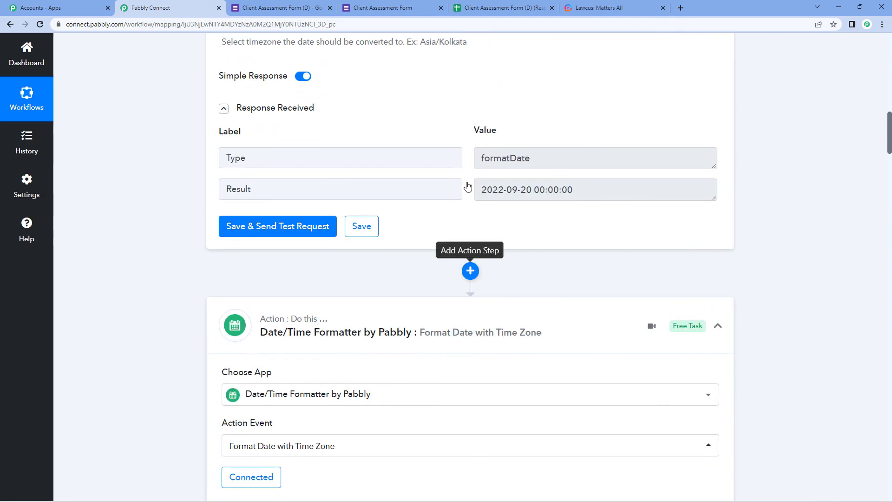
{"action": "scroll", "coordinate": [316, 336], "scroll_direction": "up", "scroll_amount": 13}
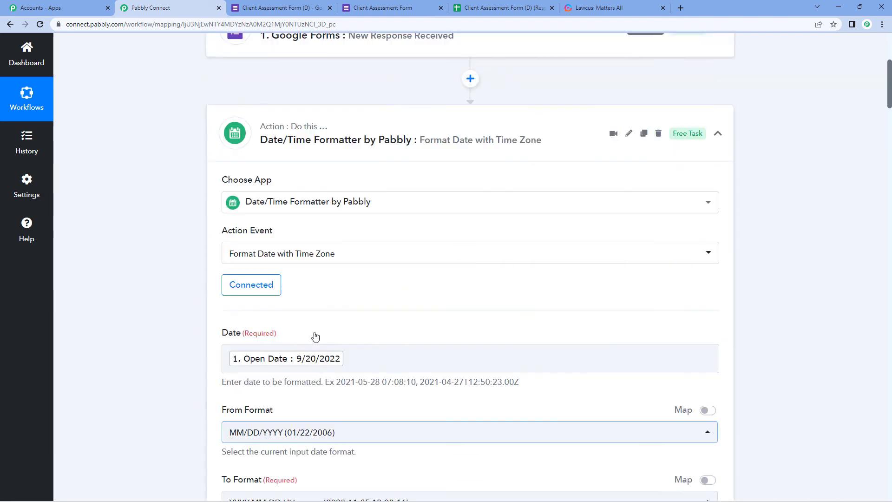
{"action": "scroll", "coordinate": [315, 337], "scroll_direction": "up", "scroll_amount": 2}
{"action": "left_click", "coordinate": [316, 231]}
{"action": "scroll", "coordinate": [318, 232], "scroll_direction": "down", "scroll_amount": 2}
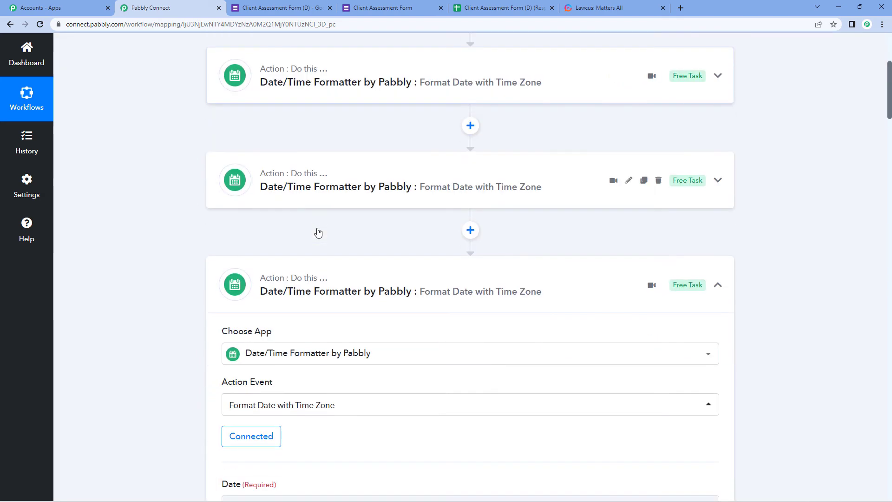
{"action": "left_click", "coordinate": [376, 290]}
{"action": "scroll", "coordinate": [323, 290], "scroll_direction": "up", "scroll_amount": 5}
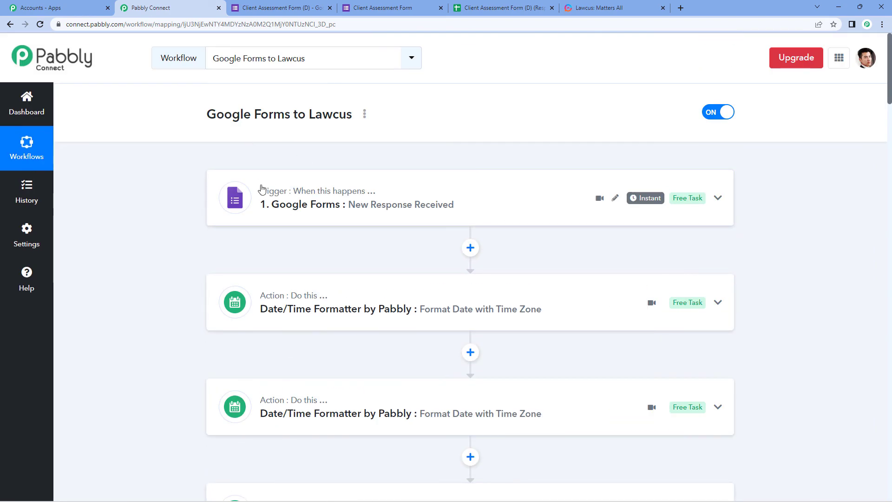
Collapse the Lawcus Create Matter card into a compact card
{"action": "scroll", "coordinate": [487, 196], "scroll_direction": "down", "scroll_amount": 7}
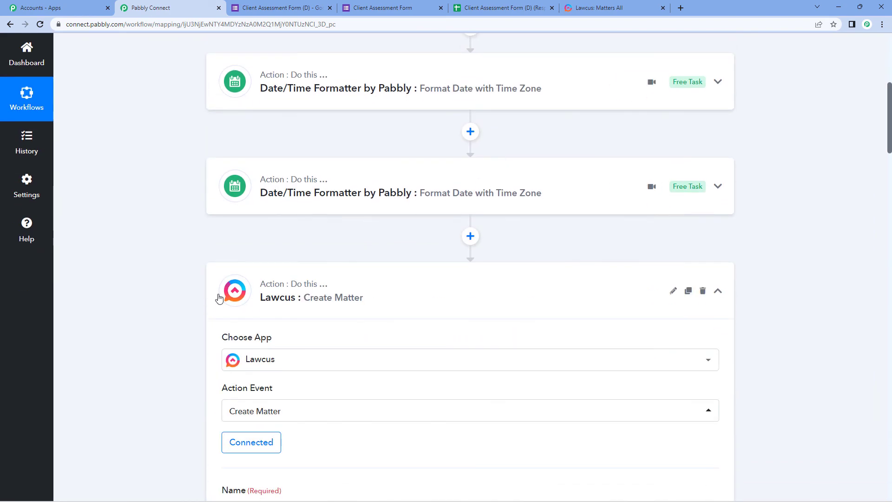
{"action": "scroll", "coordinate": [440, 290], "scroll_direction": "down", "scroll_amount": 5}
{"action": "scroll", "coordinate": [418, 258], "scroll_direction": "up", "scroll_amount": 1}
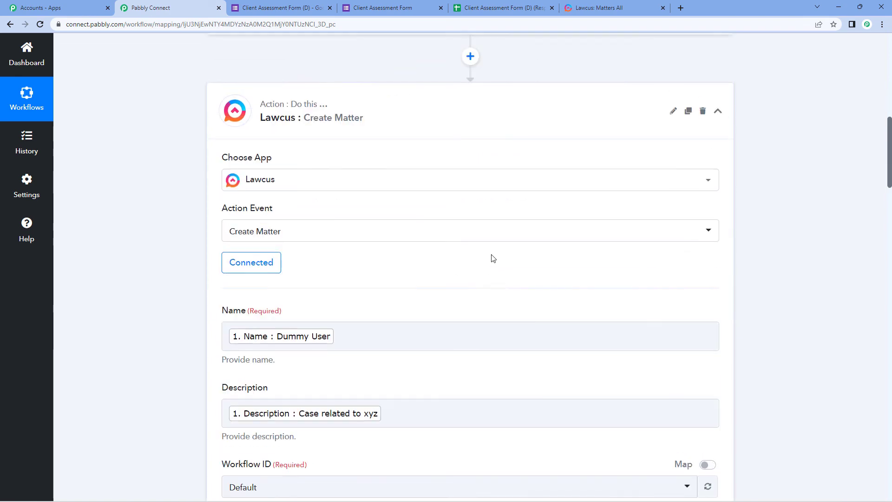
{"action": "scroll", "coordinate": [493, 258], "scroll_direction": "up", "scroll_amount": 8}
{"action": "scroll", "coordinate": [885, 228], "scroll_direction": "down", "scroll_amount": 4}
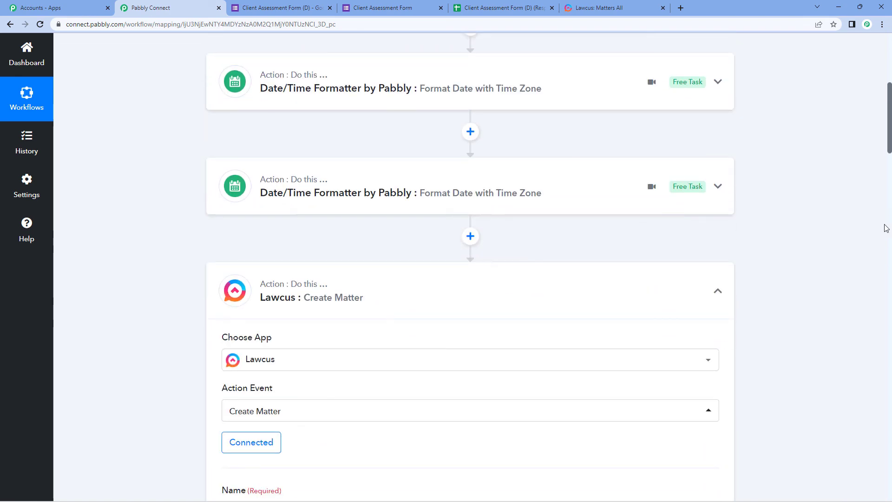
{"action": "scroll", "coordinate": [424, 175], "scroll_direction": "down", "scroll_amount": 3}
{"action": "left_click", "coordinate": [379, 165]}
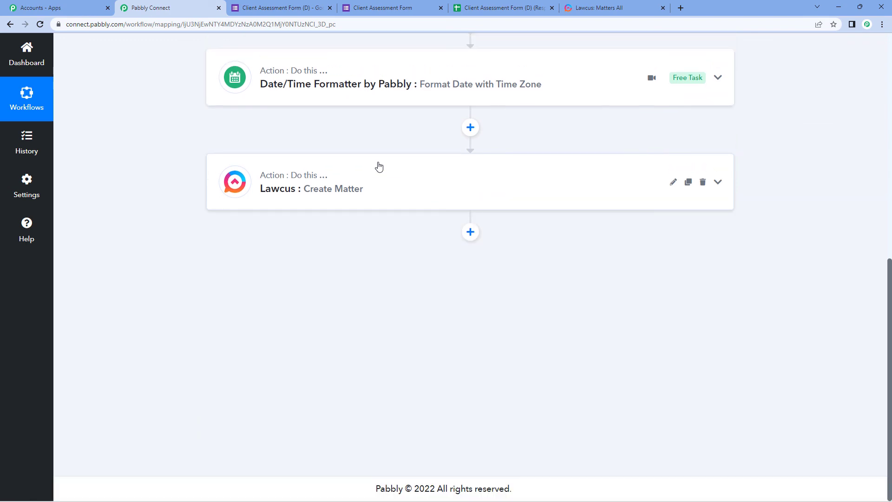
{"action": "scroll", "coordinate": [285, 349], "scroll_direction": "up", "scroll_amount": 7}
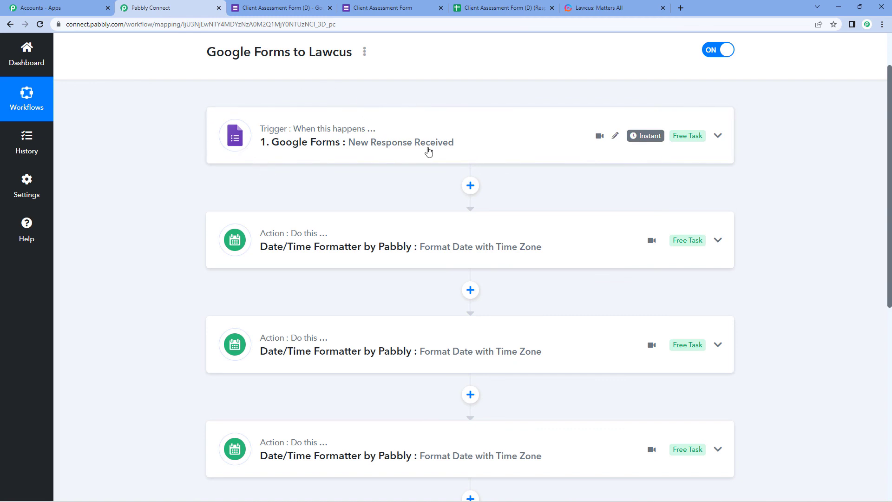
{"action": "scroll", "coordinate": [429, 151], "scroll_direction": "down", "scroll_amount": 4}
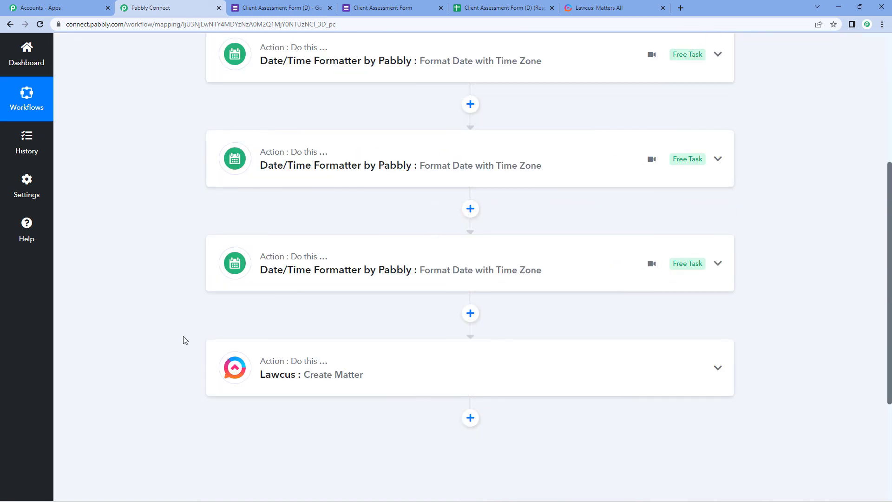